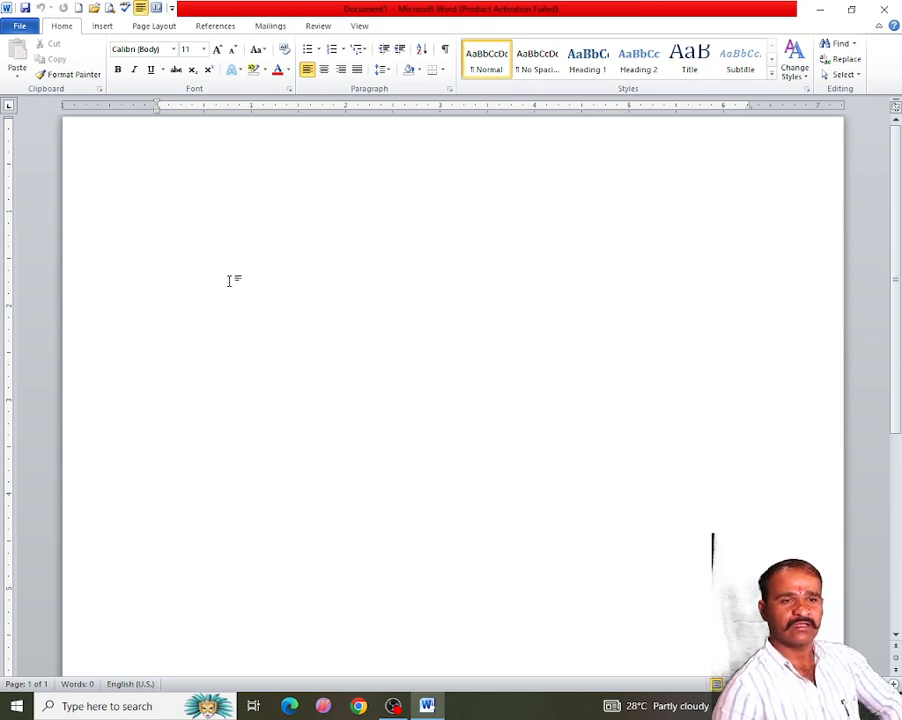
- Generate sample paragraphs in the blank document with the formula =rand(21,6)
click(102, 28)
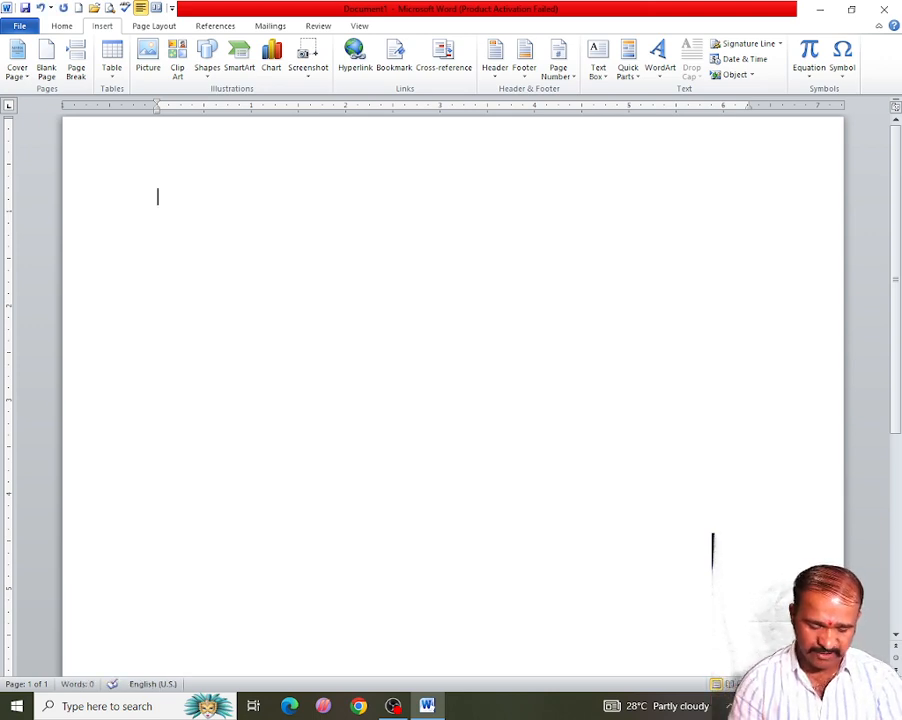
text(=)
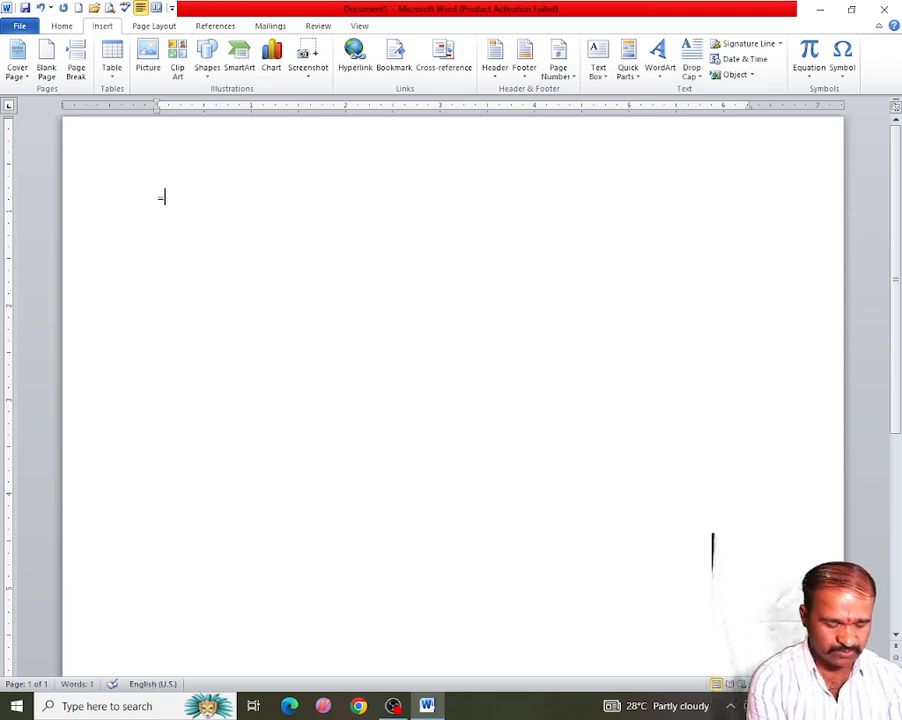
text(rand()
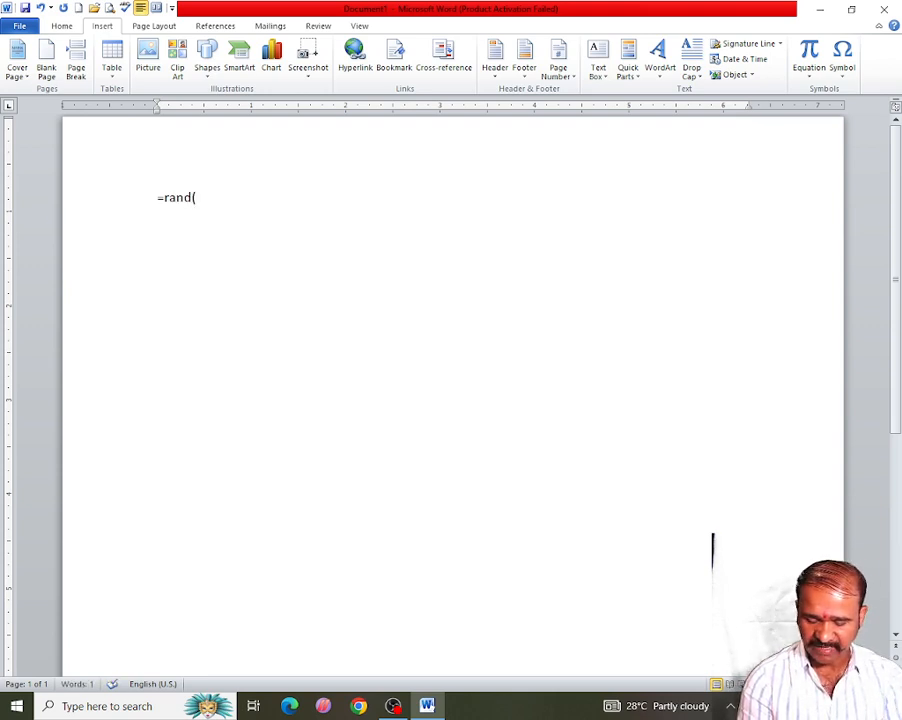
text(21,)
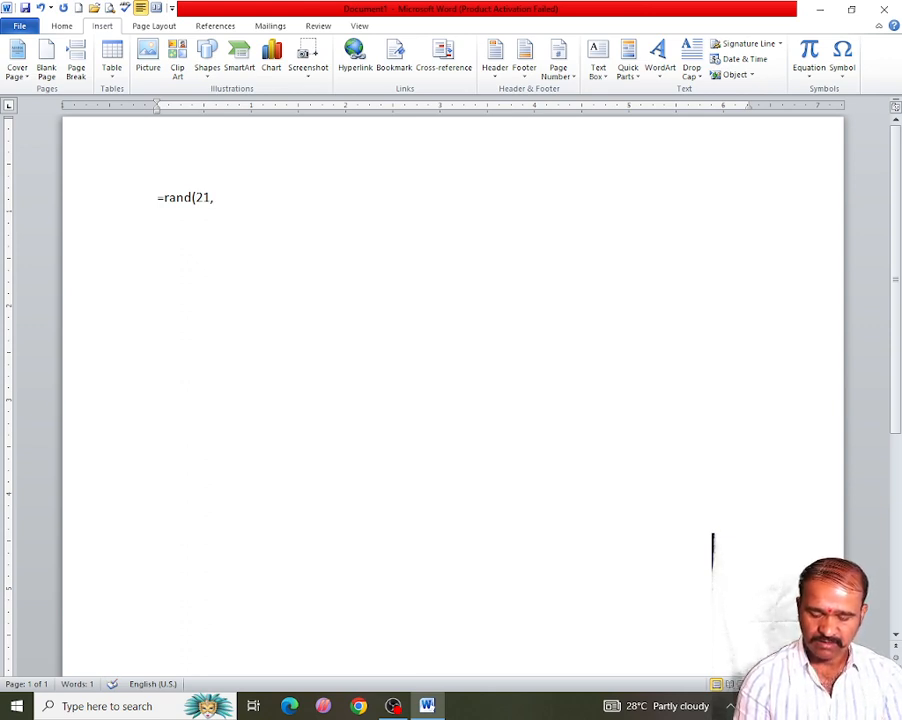
text(6))
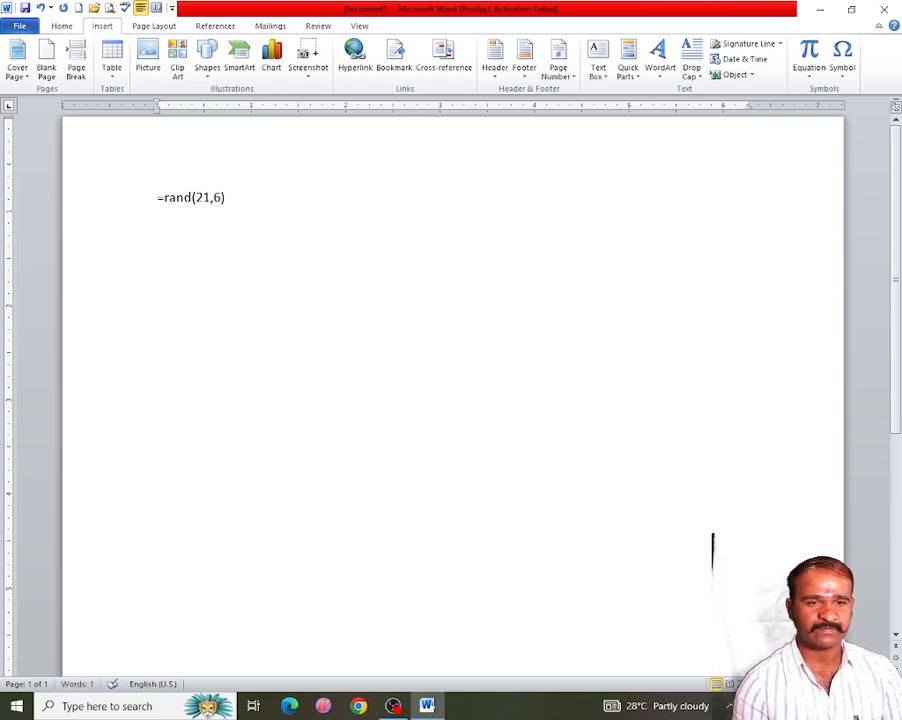
key(Return)
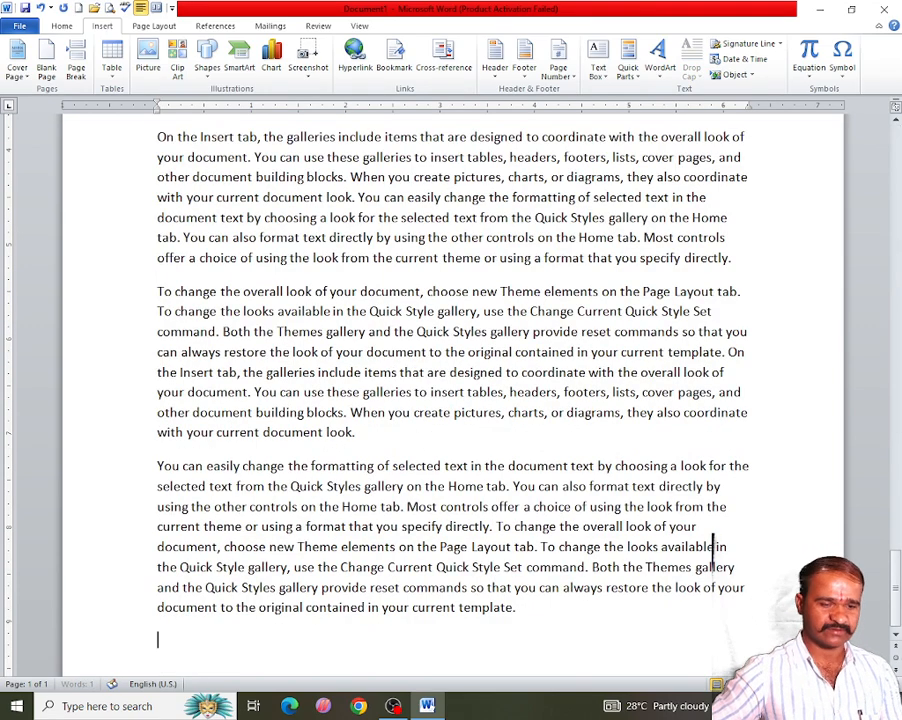
- Insert the Pinstripes cover page at the start of the document
key(ctrl+Home)
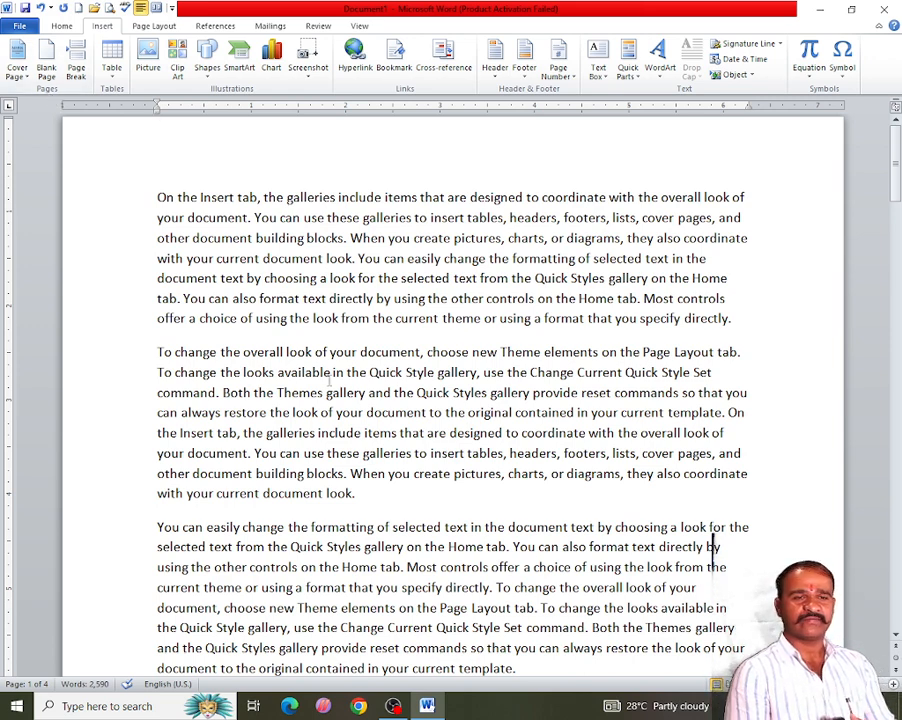
click(24, 84)
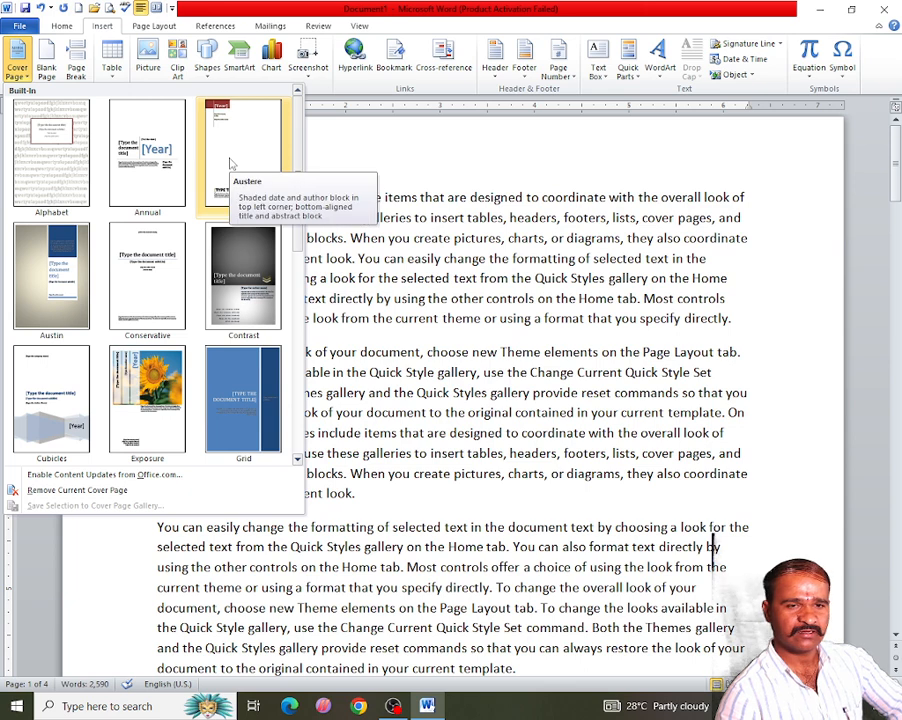
scroll(230, 163, down, 4)
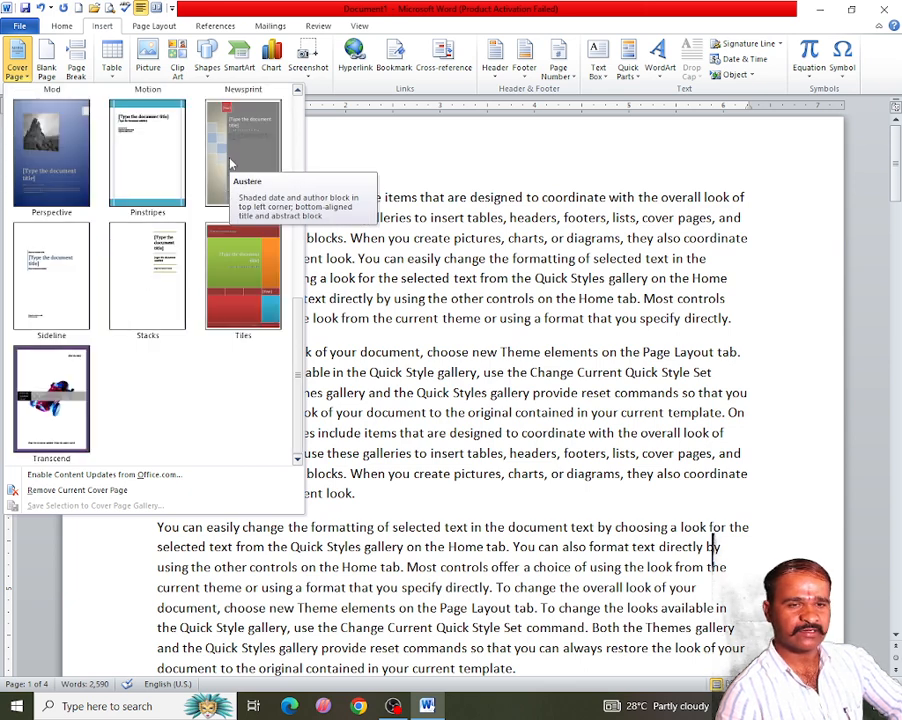
click(153, 178)
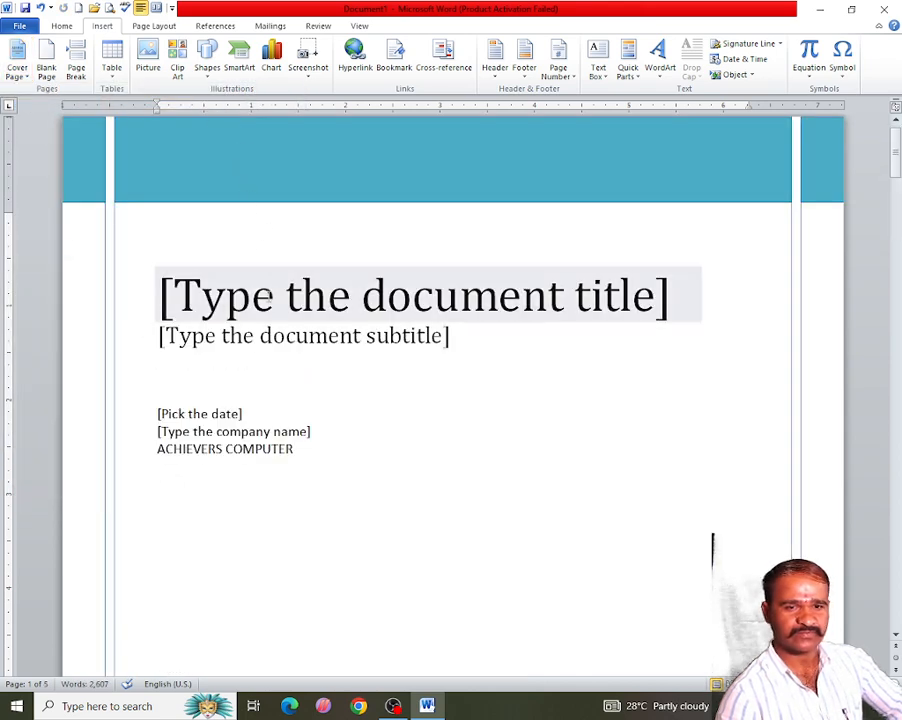
- Review the inserted cover page and browse the cover page gallery without choosing another design
scroll(256, 383, down, 10)
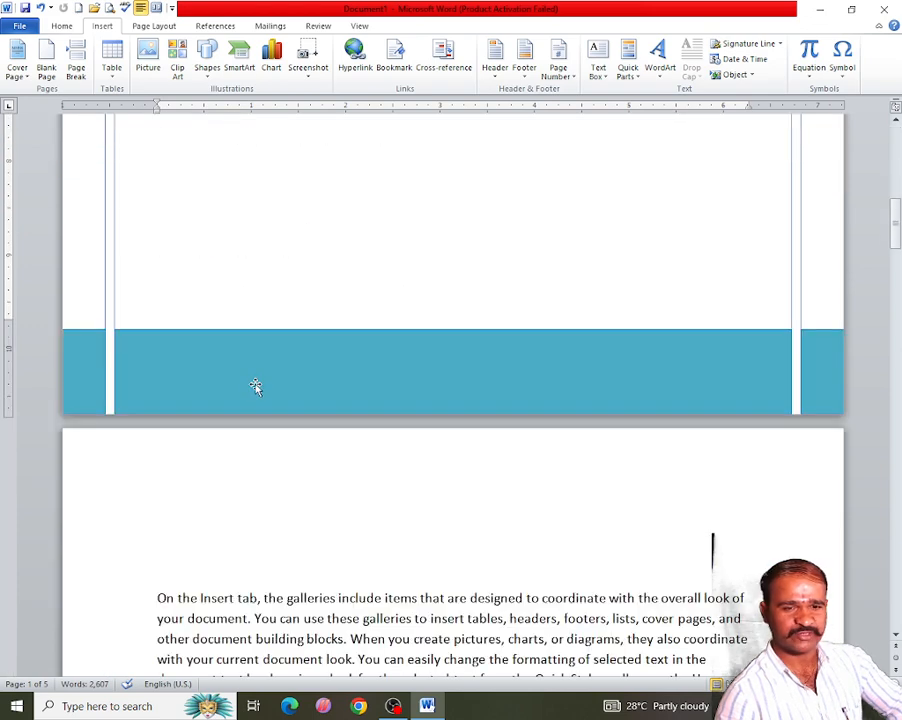
scroll(256, 385, up, 10)
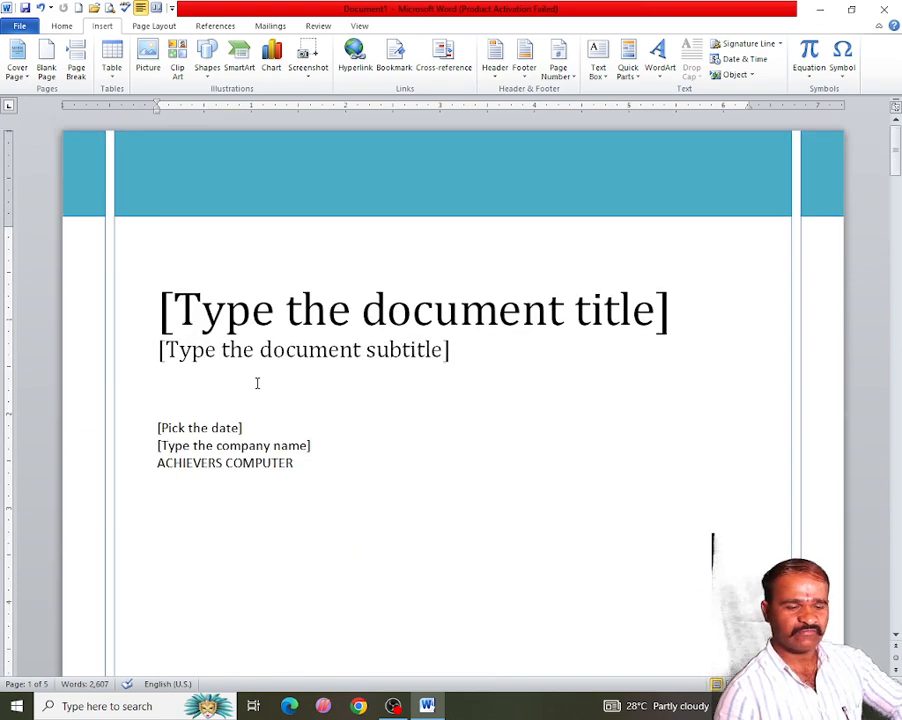
scroll(268, 462, down, 10)
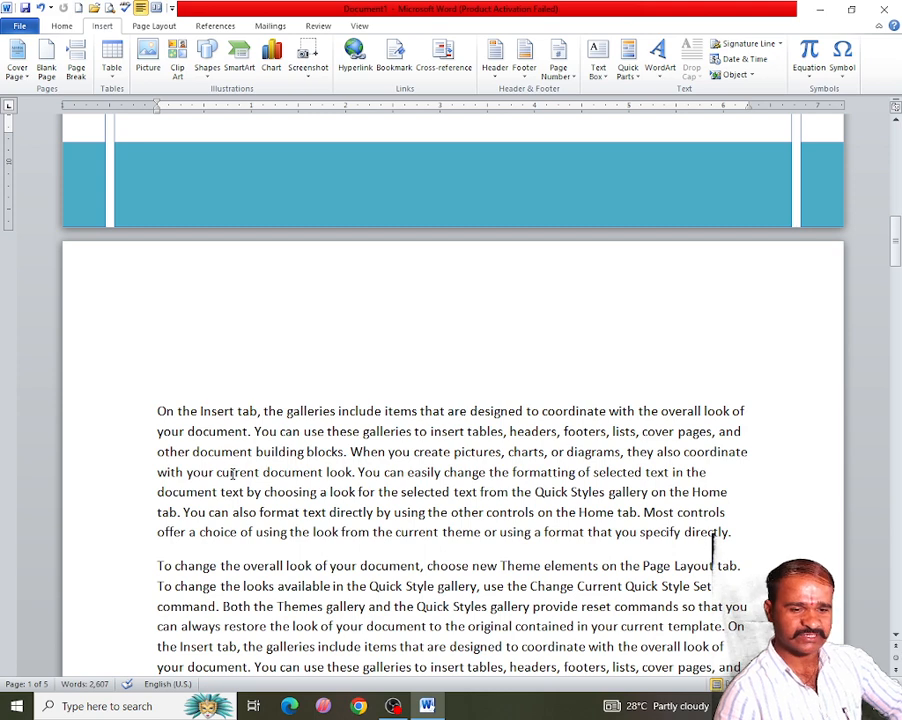
scroll(222, 466, up, 10)
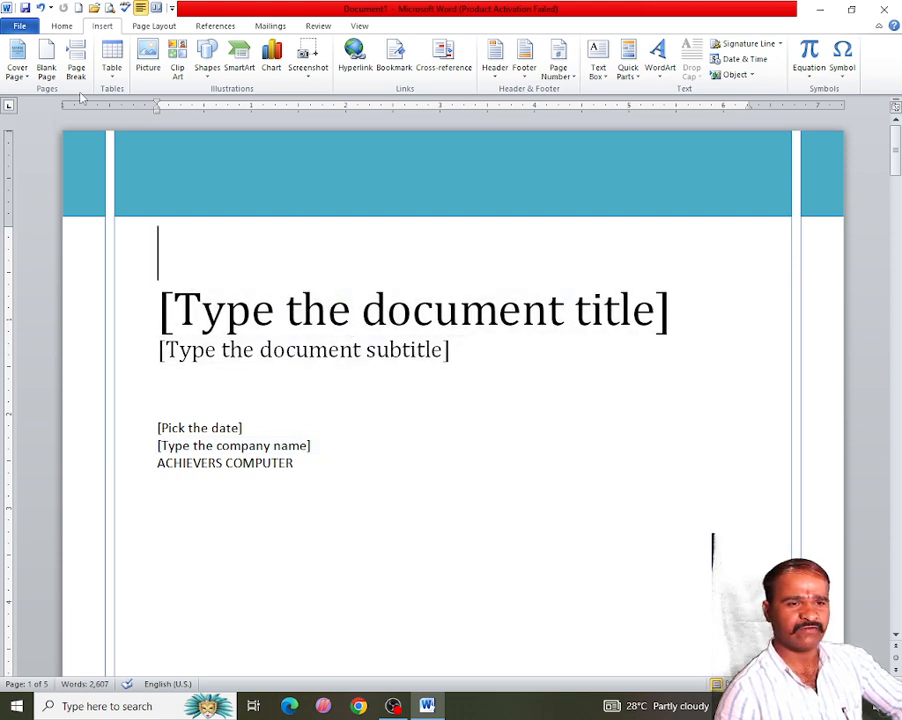
click(20, 72)
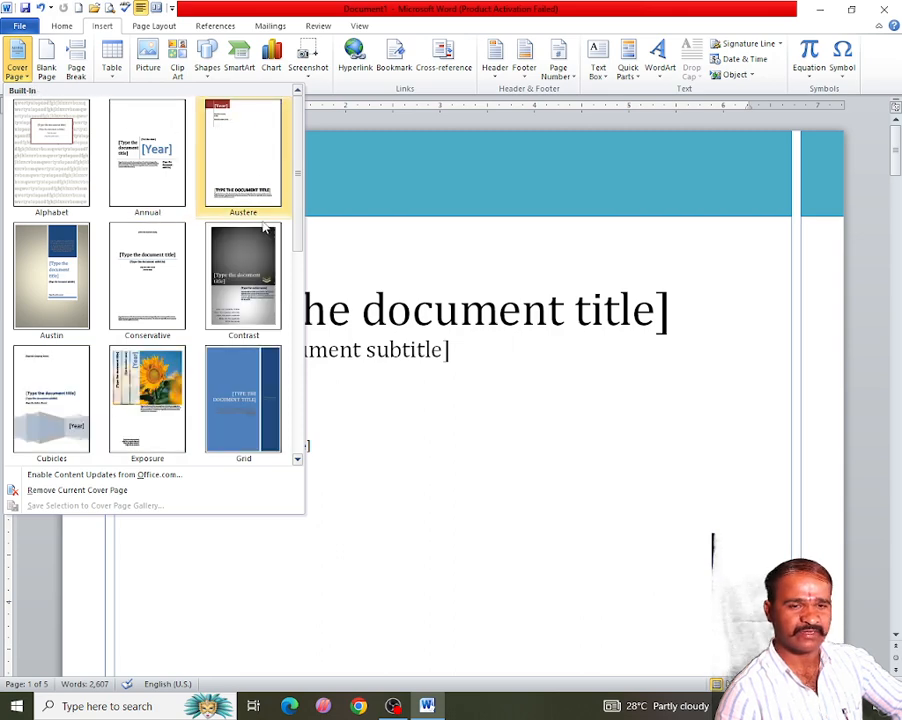
click(417, 394)
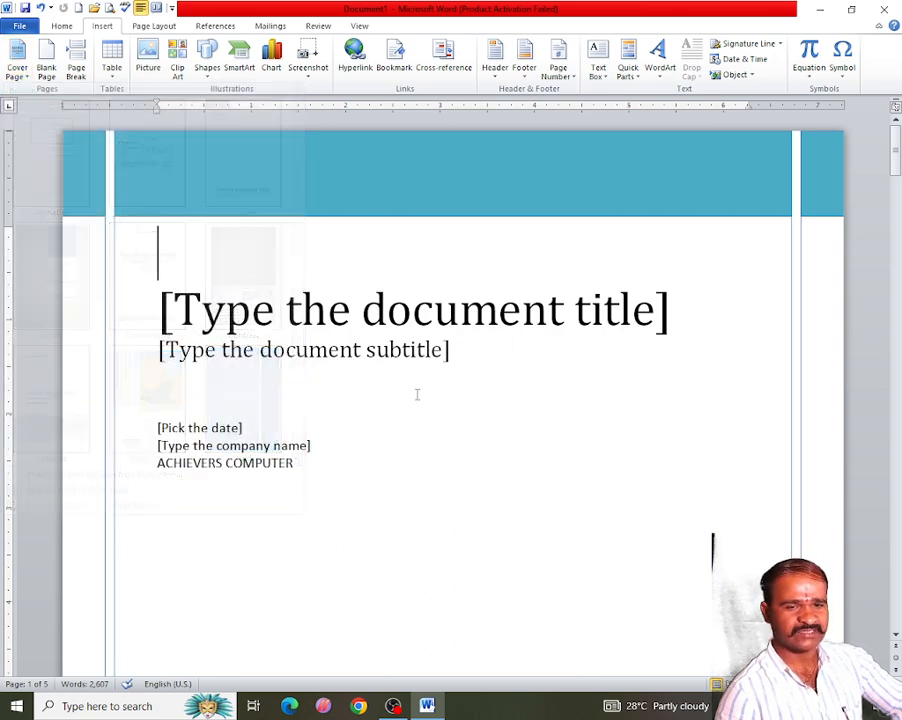
- Replace the cover page title placeholder with Computer Generation
click(337, 312)
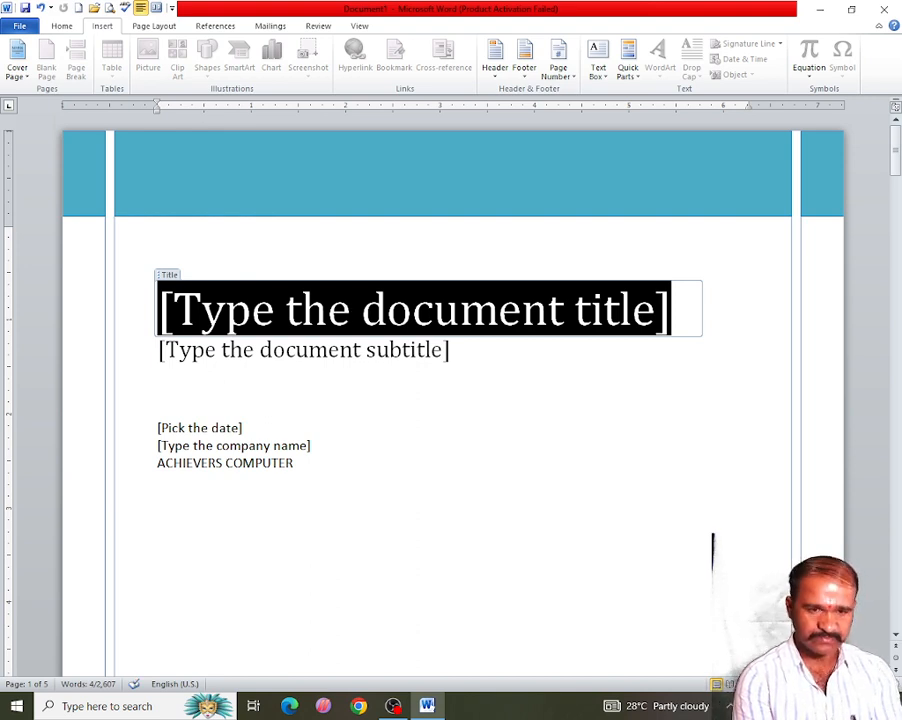
text(Computer Ger)
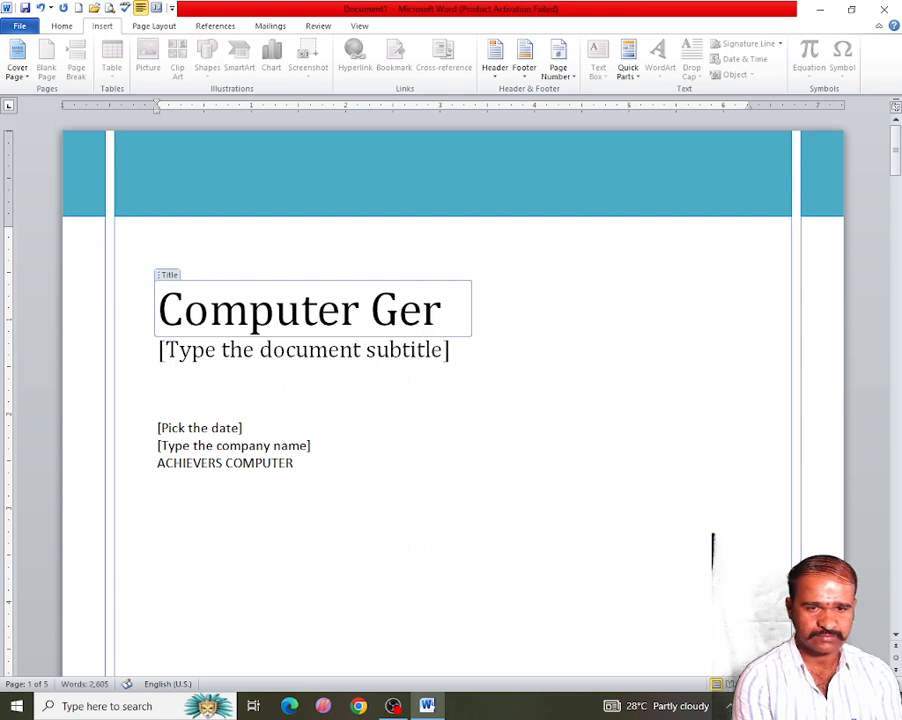
key(BackSpace)
text(neration)
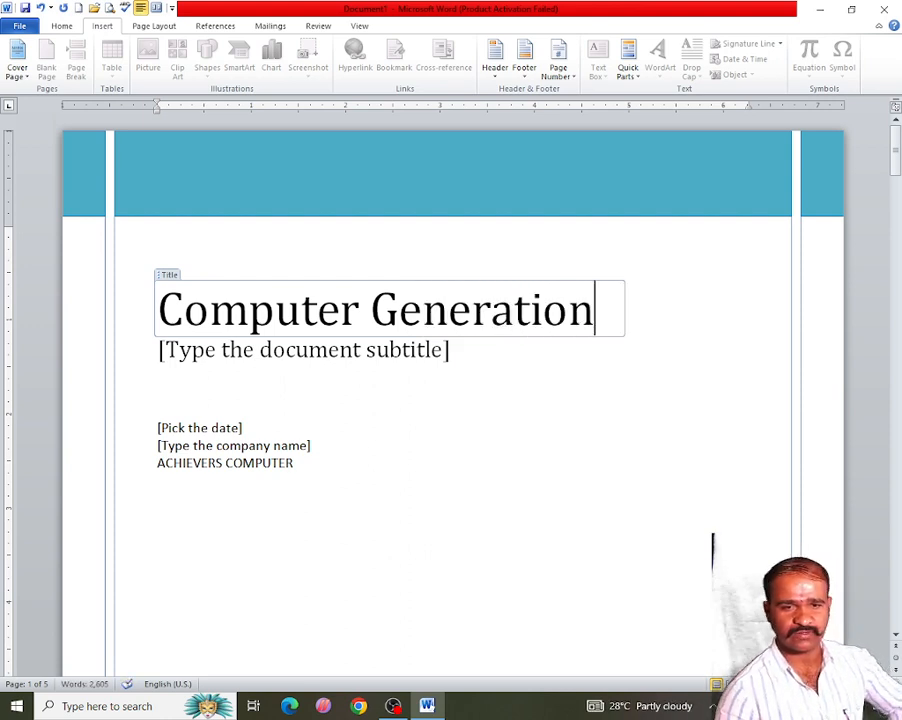
- Enter SSLC as the cover page subtitle
click(258, 368)
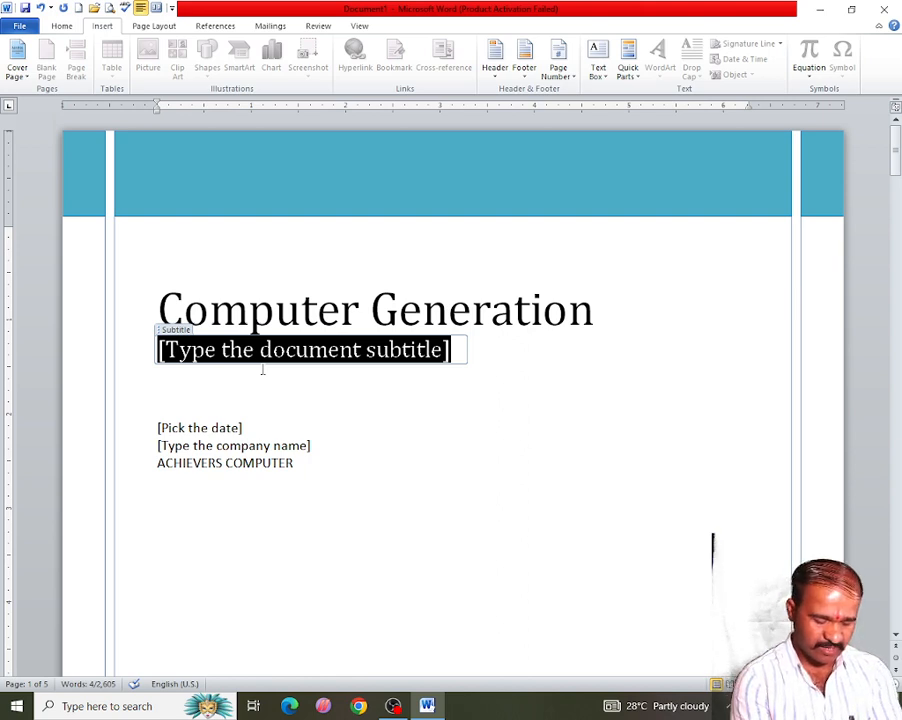
text(SLC)
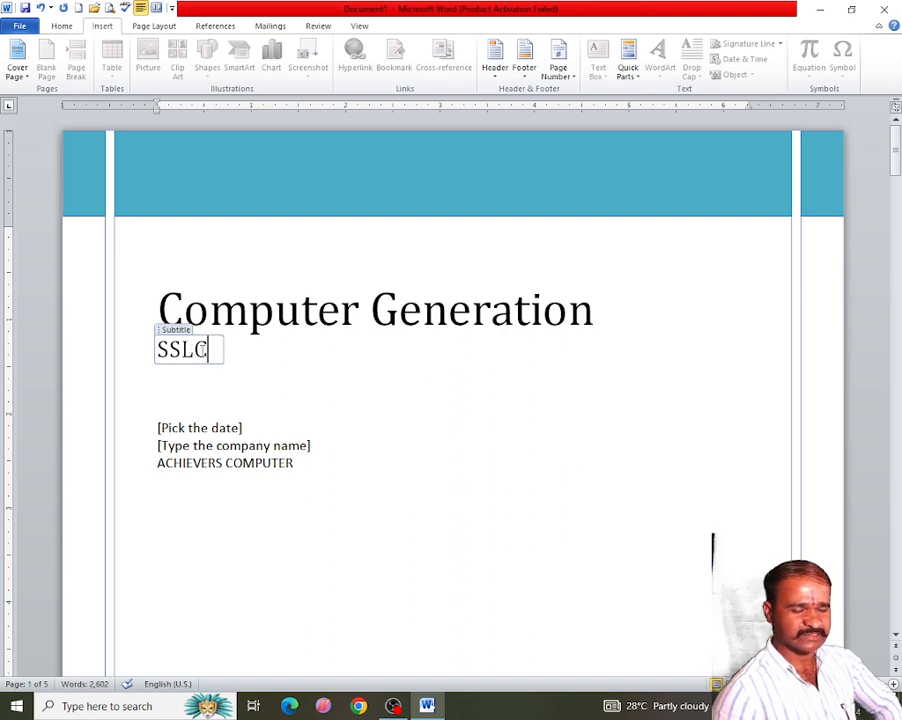
- Set the cover page date field to today's date using its date picker
click(230, 427)
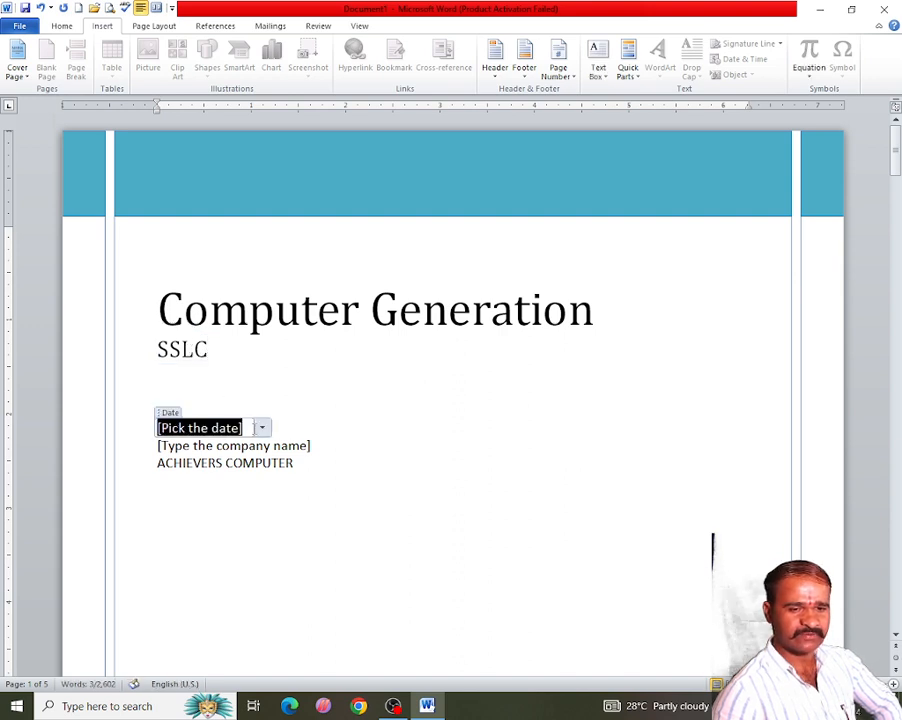
click(262, 428)
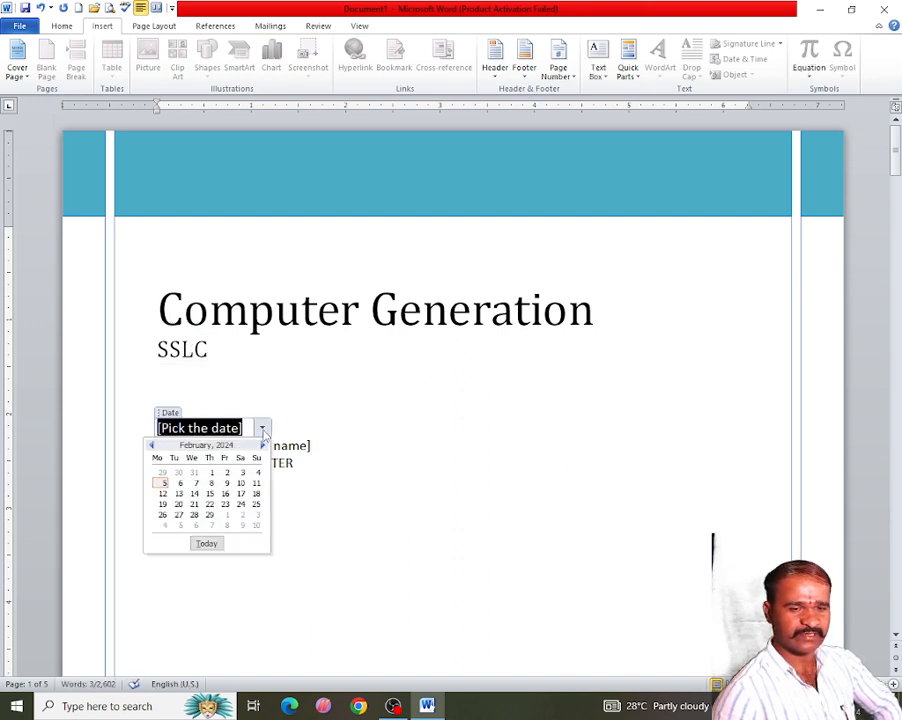
click(207, 543)
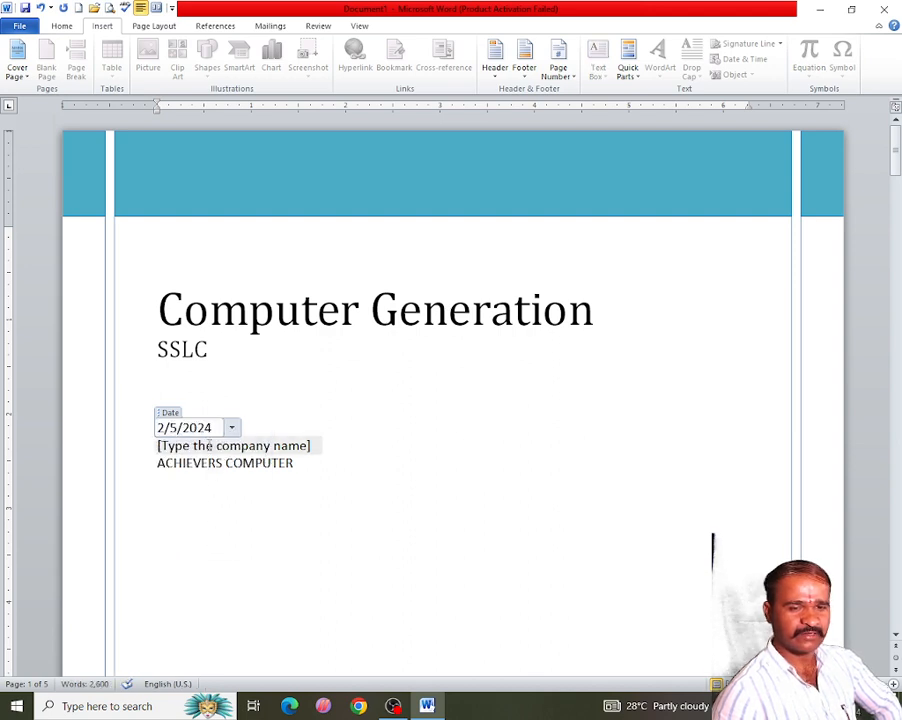
- Enter Vijaya Books as the company name on the cover page
click(209, 446)
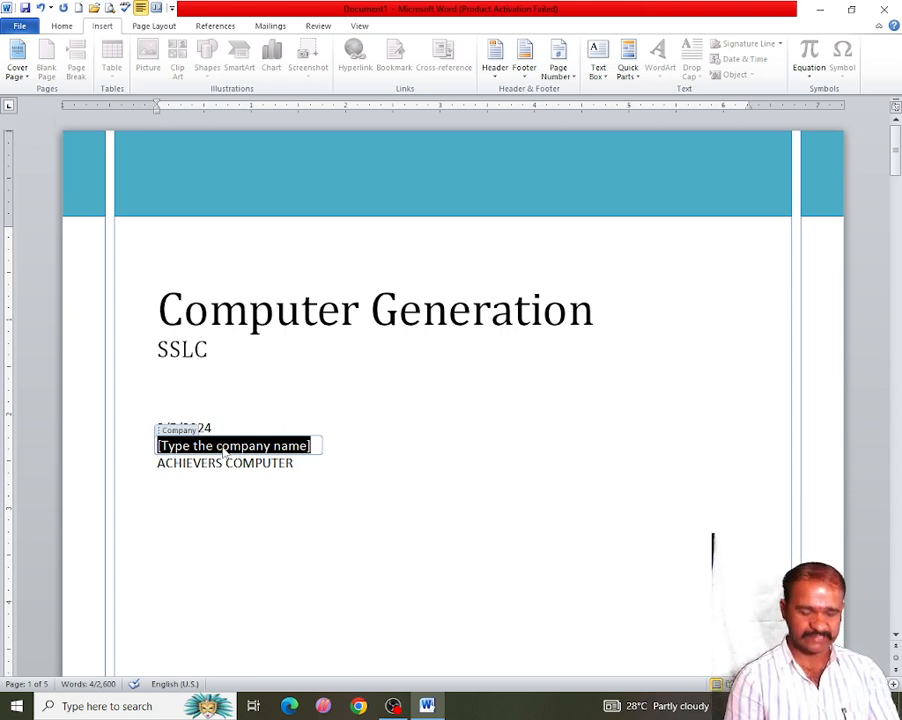
text(V)
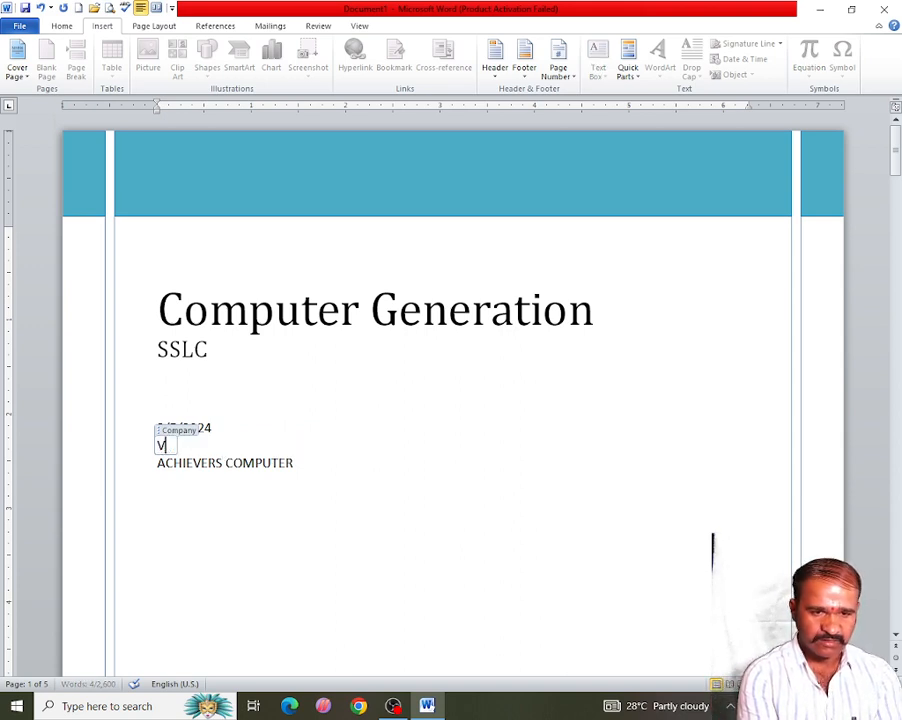
key(BackSpace)
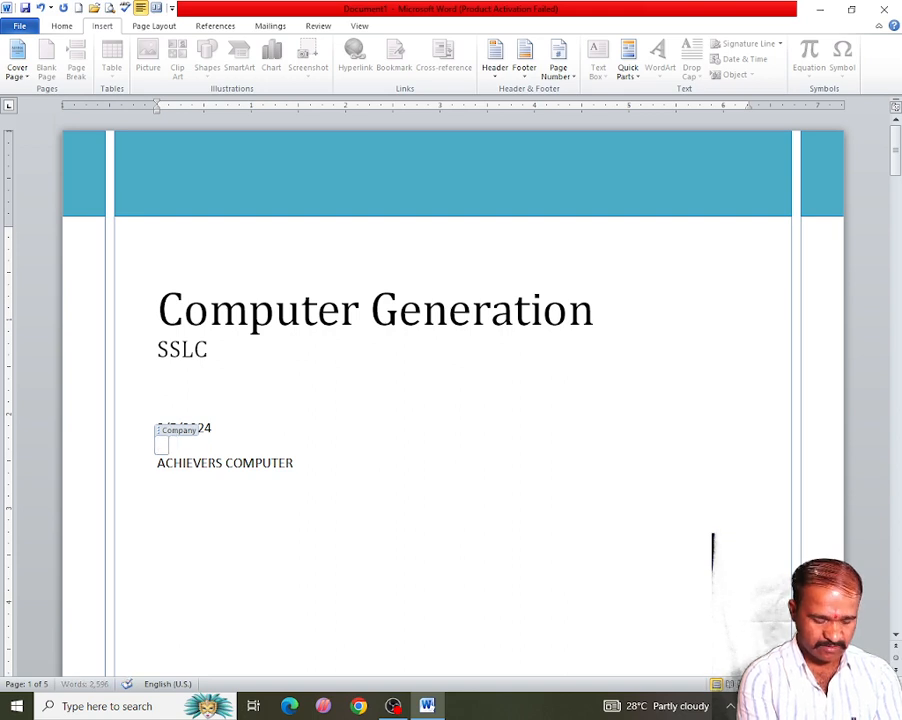
text(Vijaya )
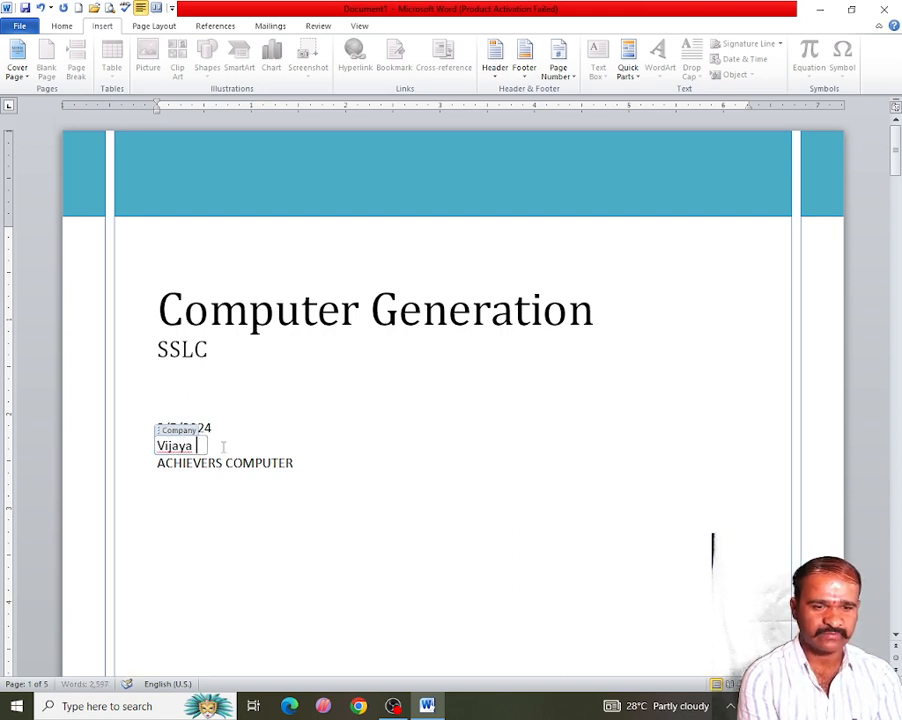
text(Books)
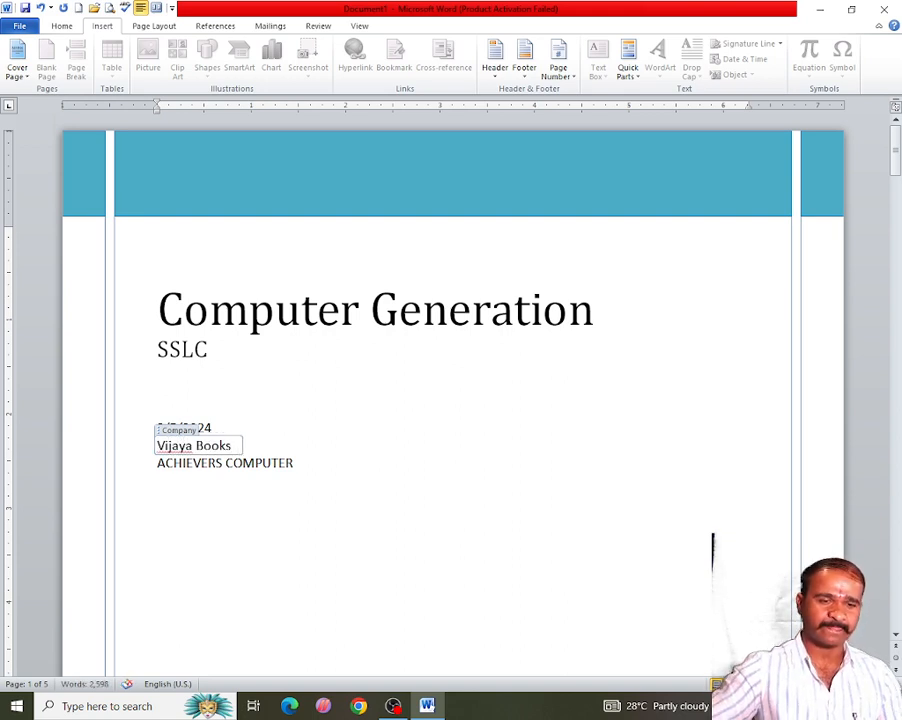
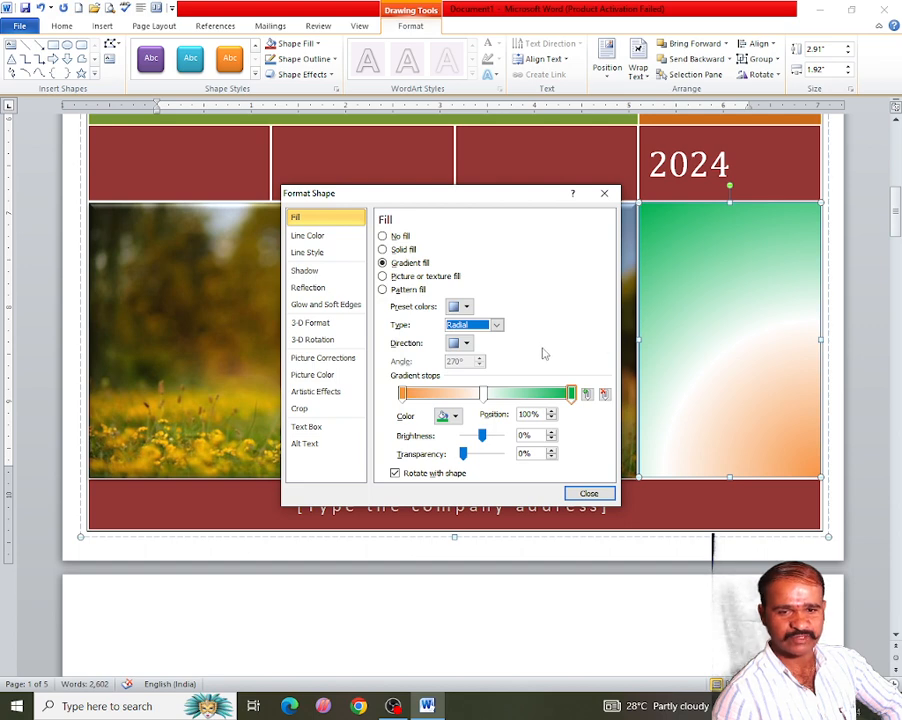
- Change the cover page side shape's gradient fill to Linear type with the Linear Down direction and close the dialog
click(496, 325)
click(472, 342)
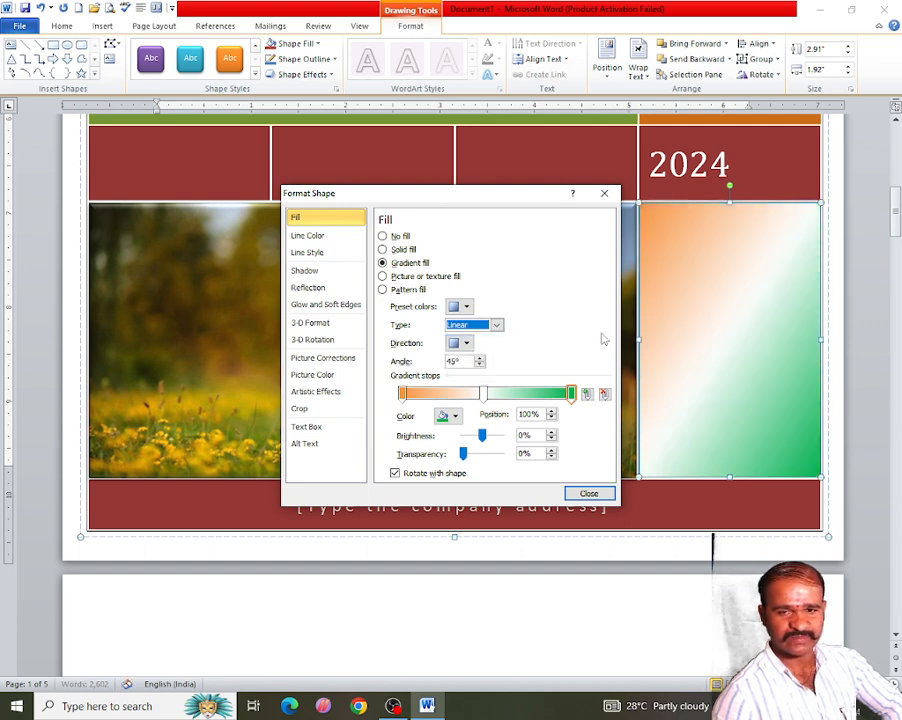
click(466, 343)
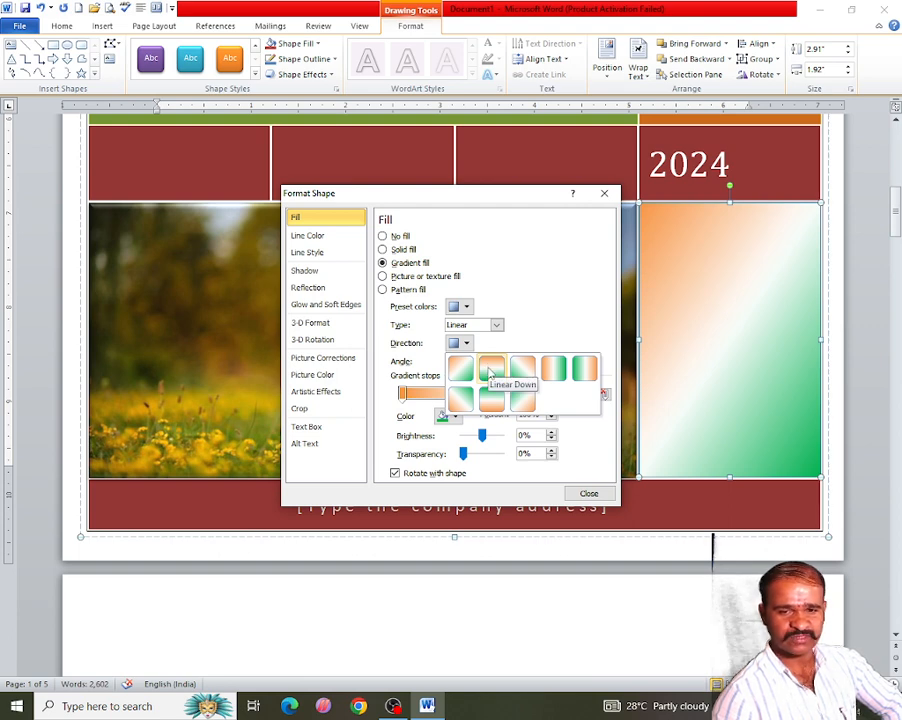
click(490, 372)
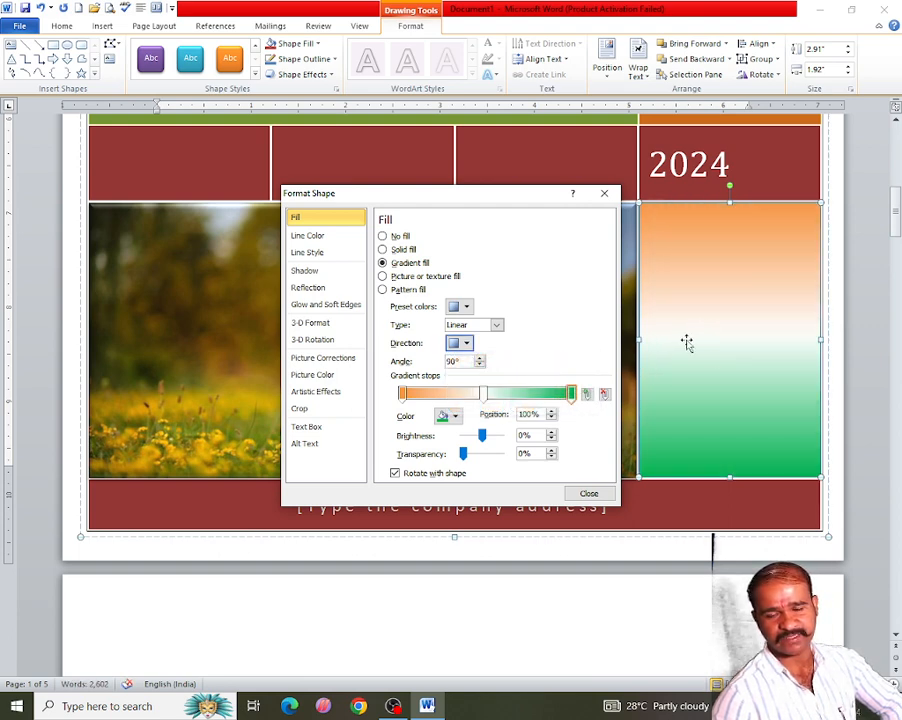
click(587, 493)
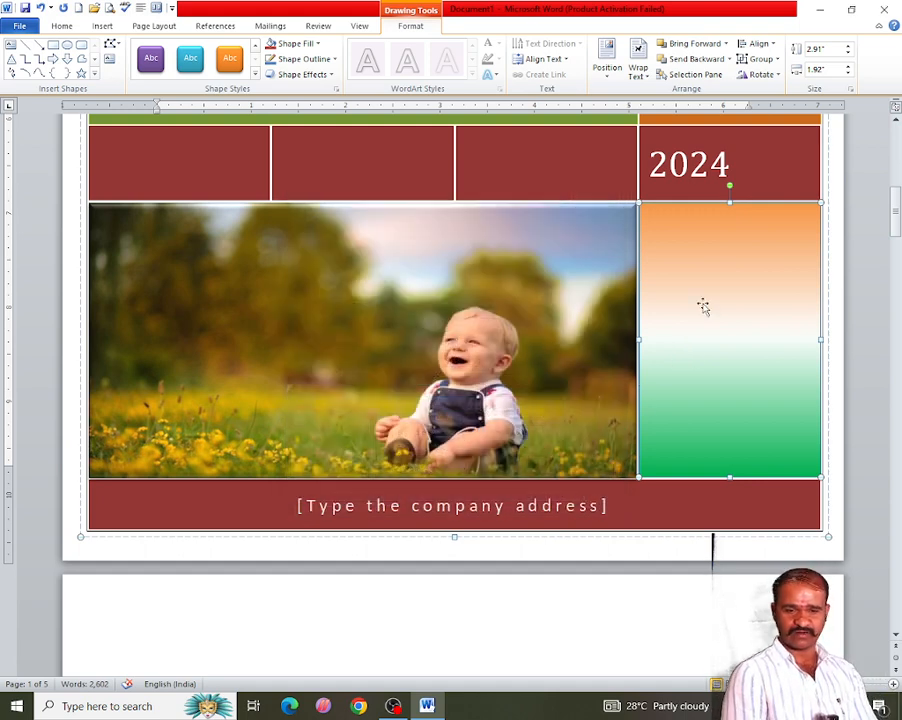
scroll(718, 300, up, 10)
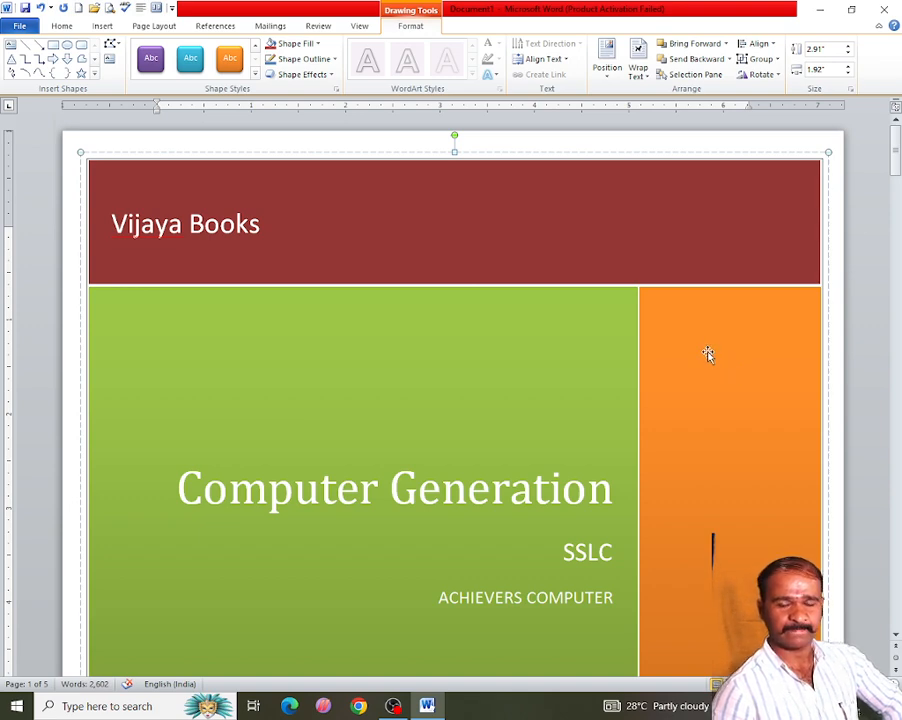
click(700, 348)
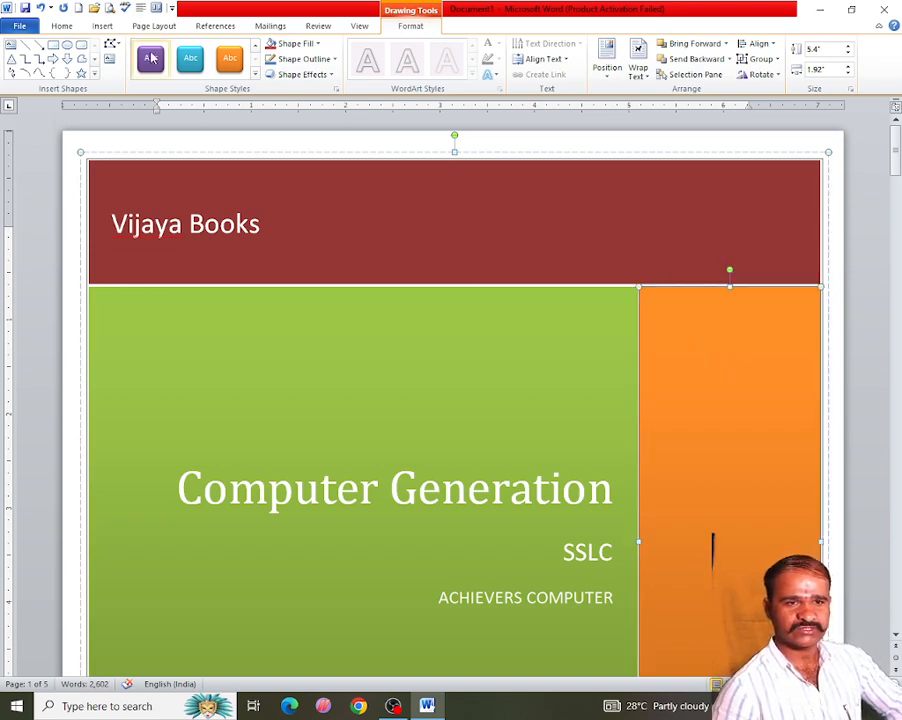
click(318, 44)
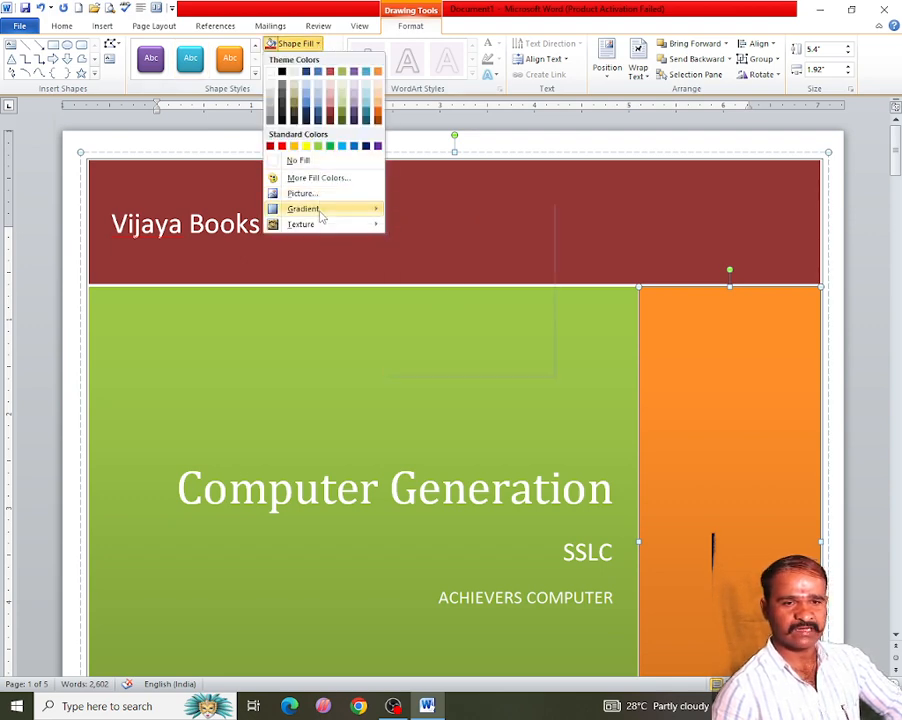
mouse_move(321, 229)
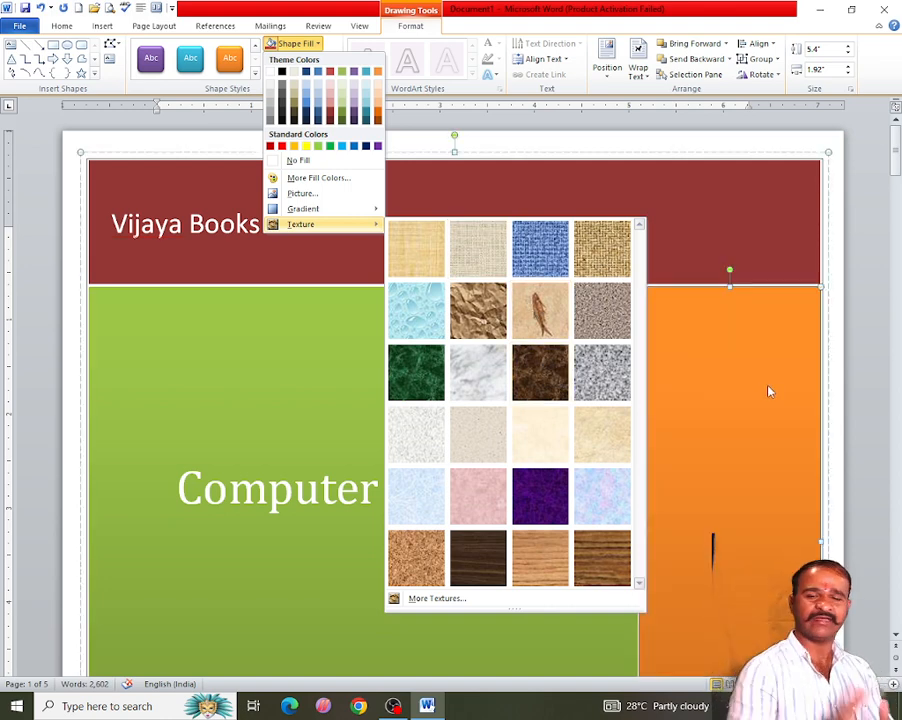
scroll(686, 410, down, 3)
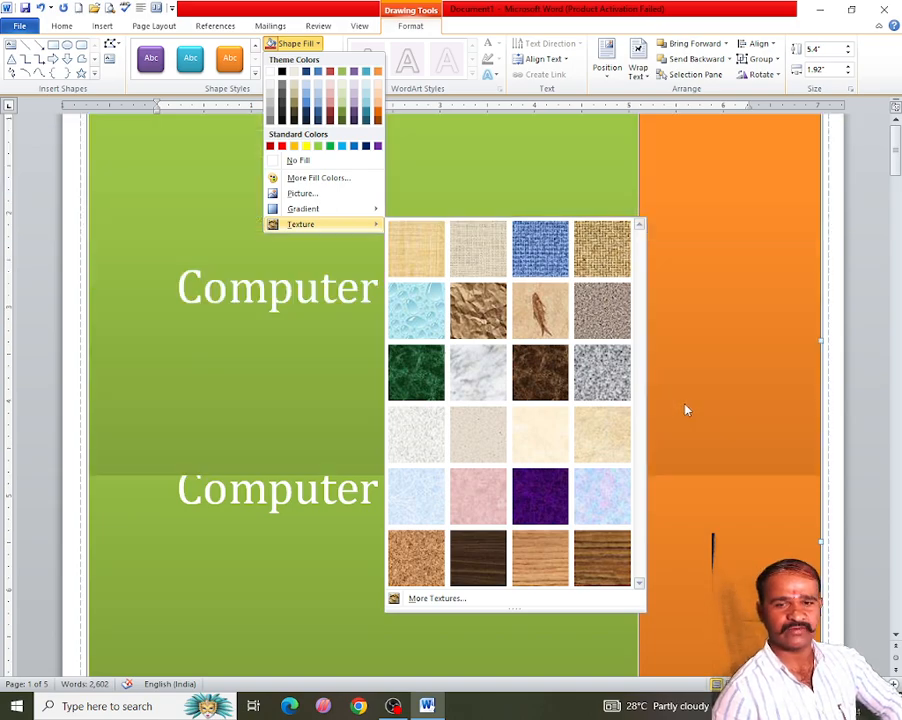
scroll(686, 407, down, 4)
click(694, 401)
scroll(535, 412, up, 3)
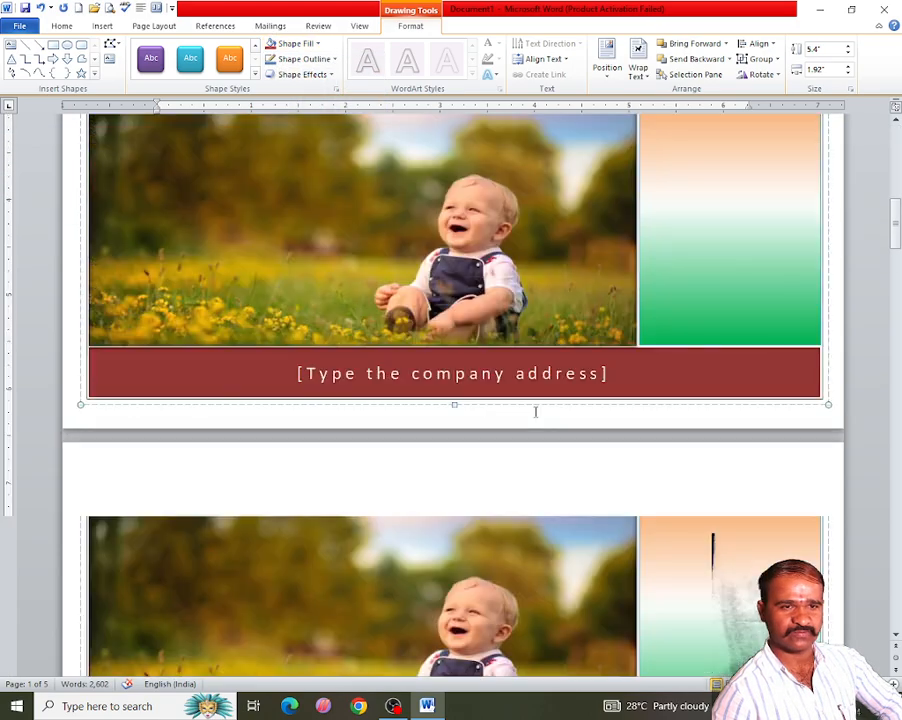
scroll(535, 411, up, 8)
scroll(561, 402, down, 15)
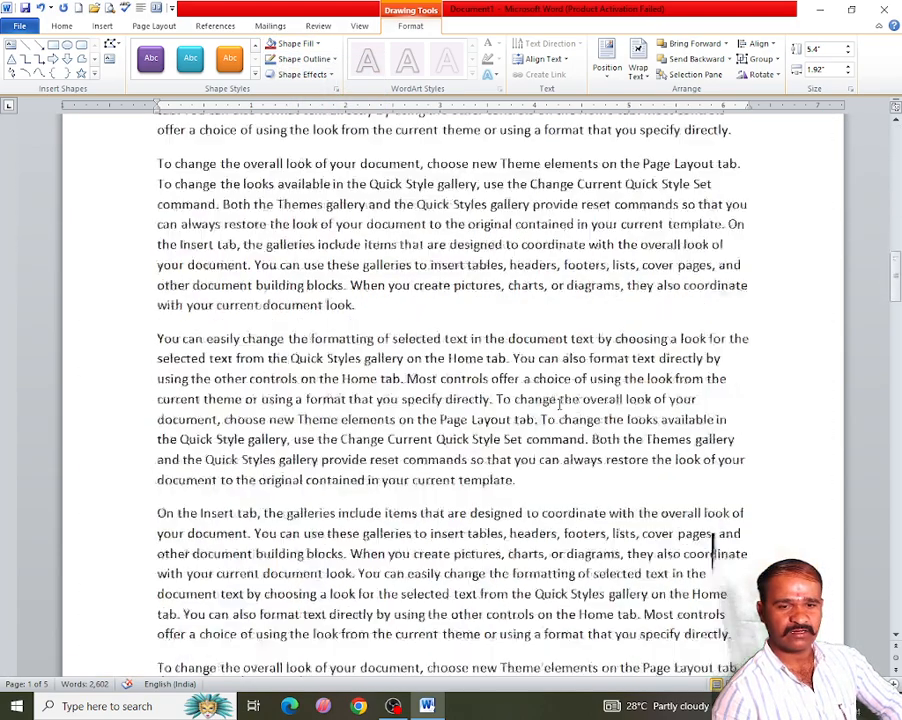
- Browse the cover page gallery without applying a new design
click(268, 218)
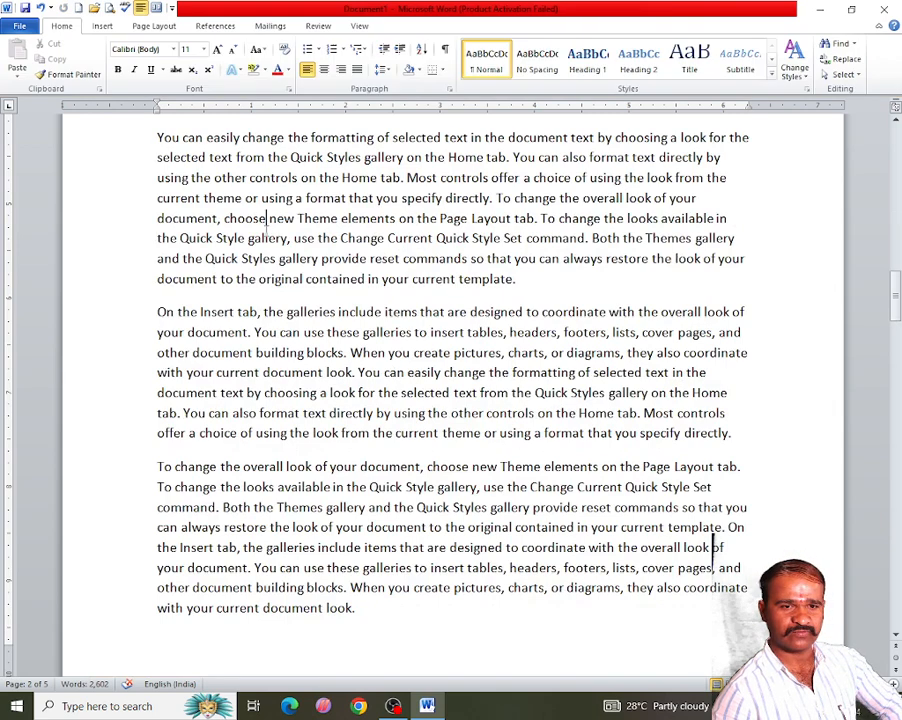
scroll(300, 300, down, 2)
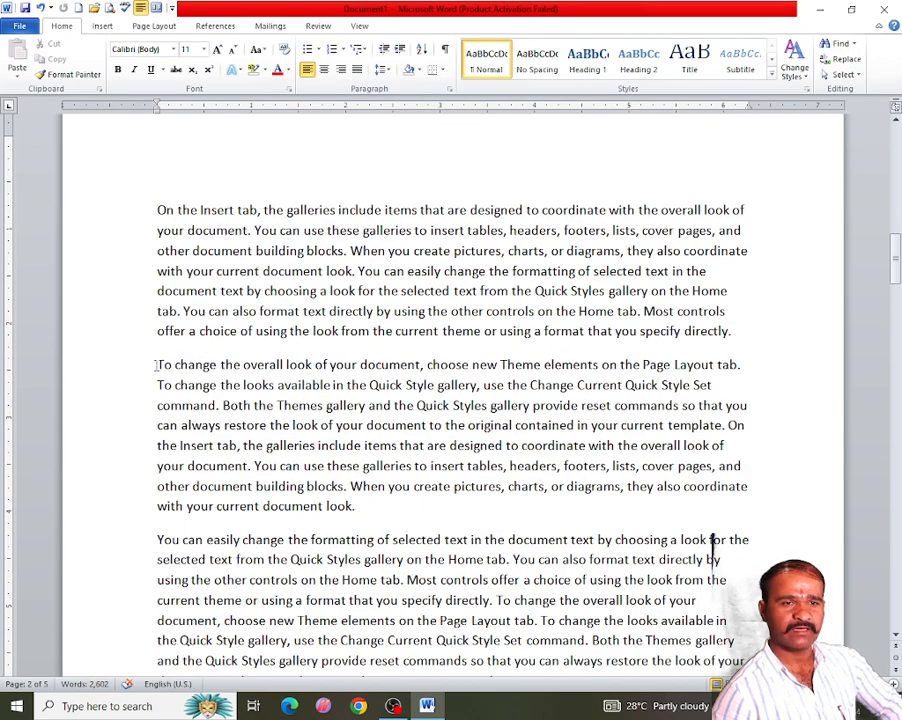
click(105, 27)
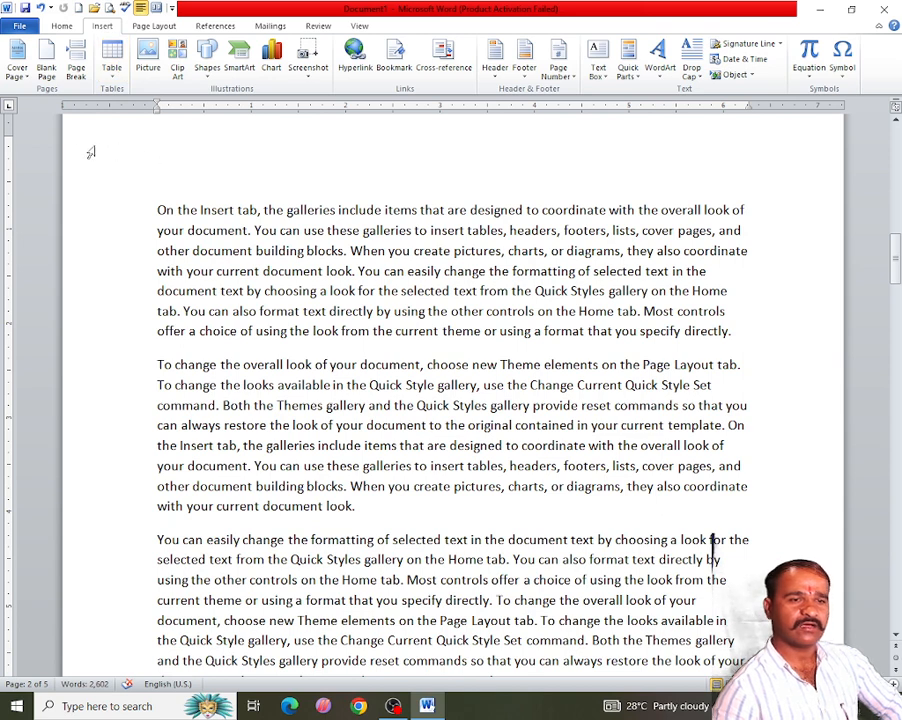
click(18, 58)
scroll(186, 216, down, 4)
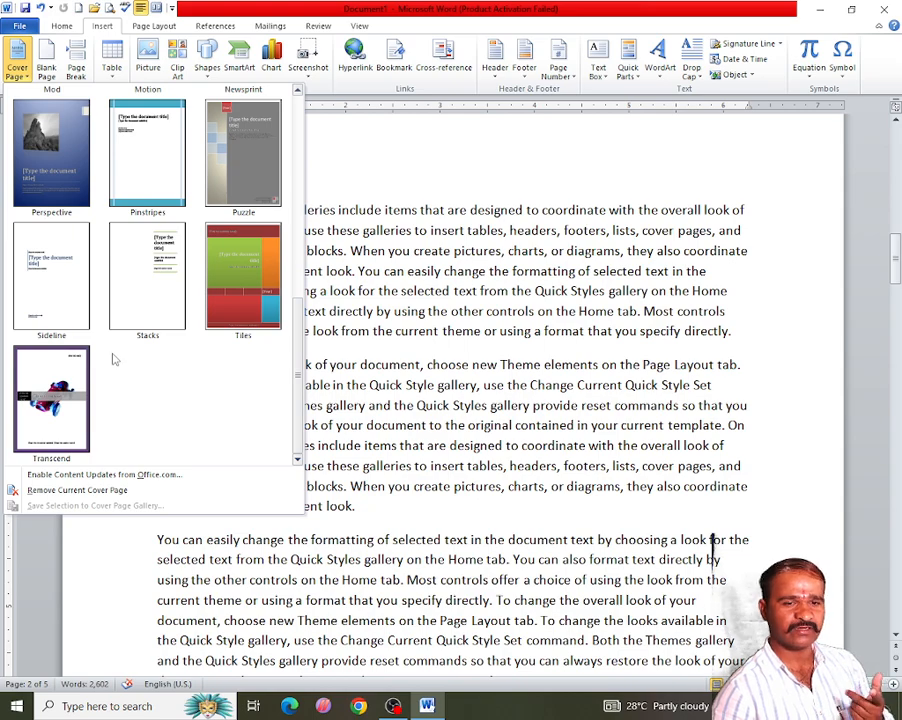
click(523, 425)
scroll(418, 402, down, 10)
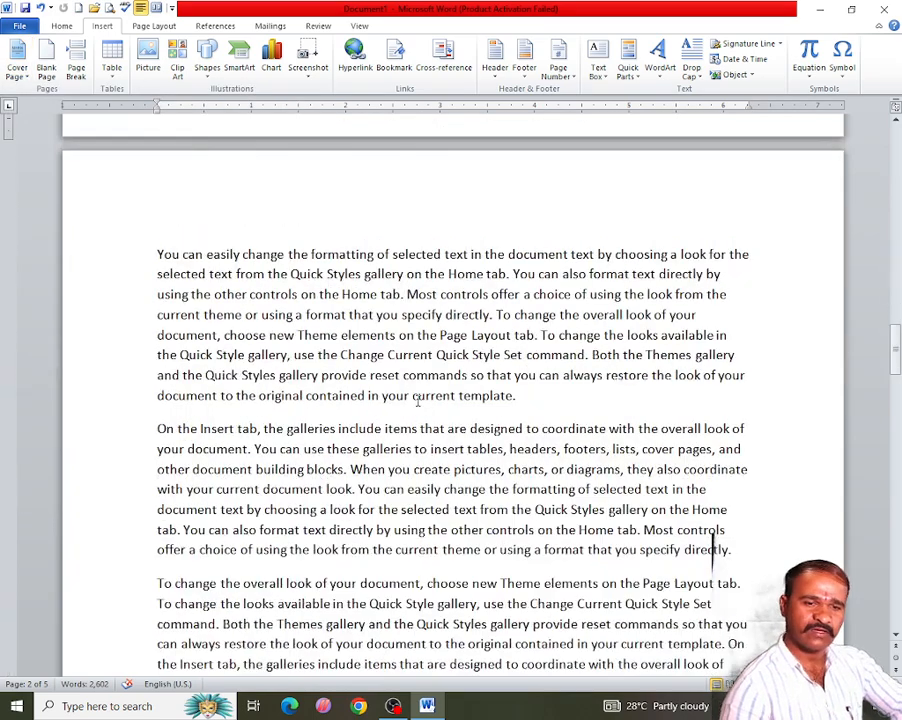
scroll(418, 402, up, 15)
scroll(415, 404, down, 8)
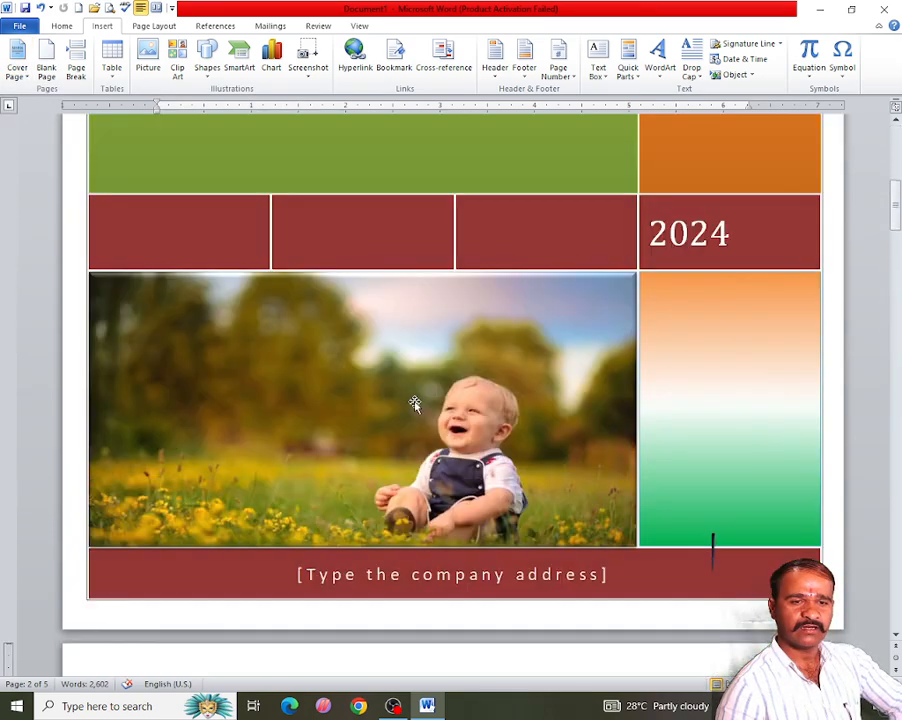
scroll(415, 404, down, 10)
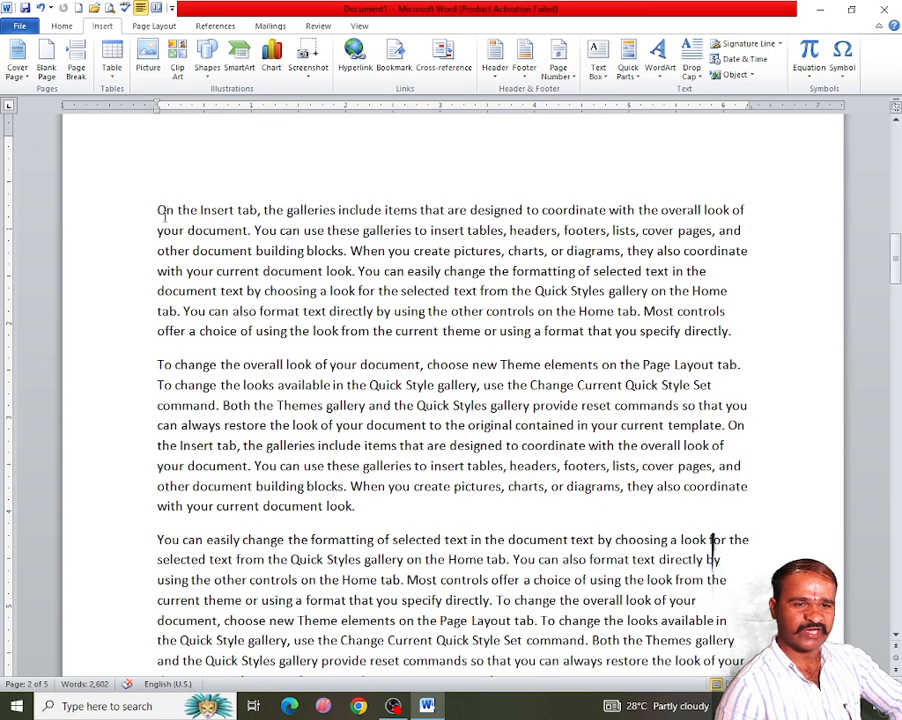
- Insert a blank page before the paragraph beginning 'On the Insert tab' on the second page
double_click(156, 210)
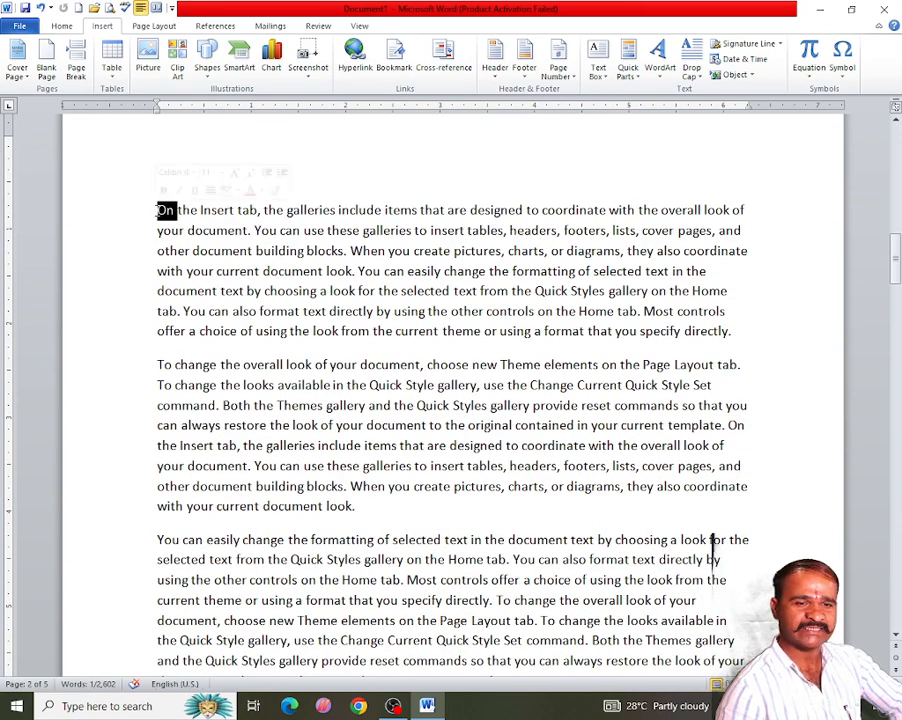
click(156, 210)
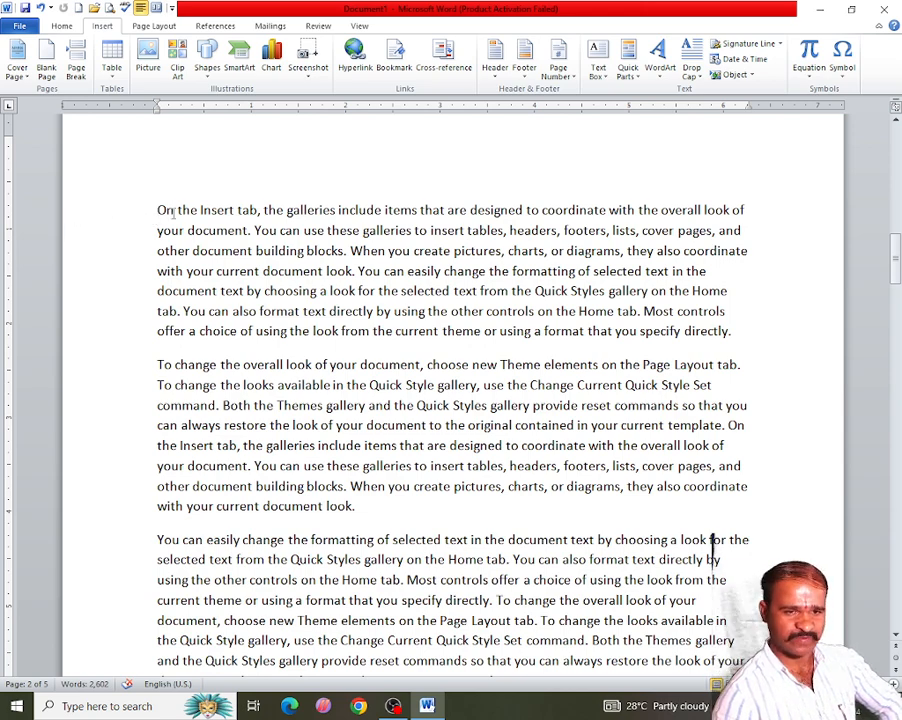
scroll(189, 328, up, 3)
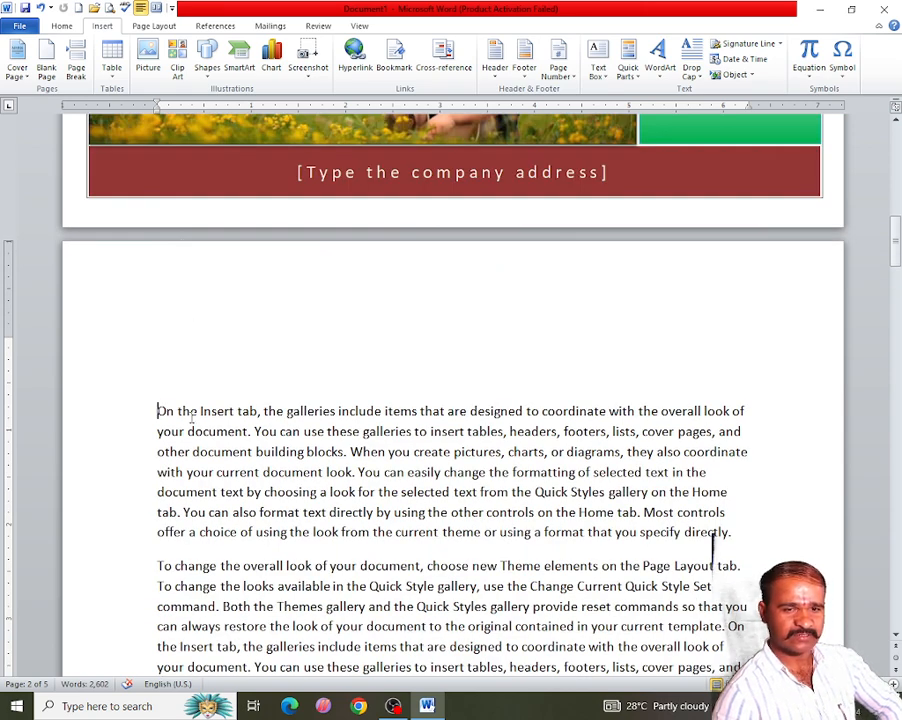
scroll(193, 403, up, 5)
scroll(193, 403, up, 2)
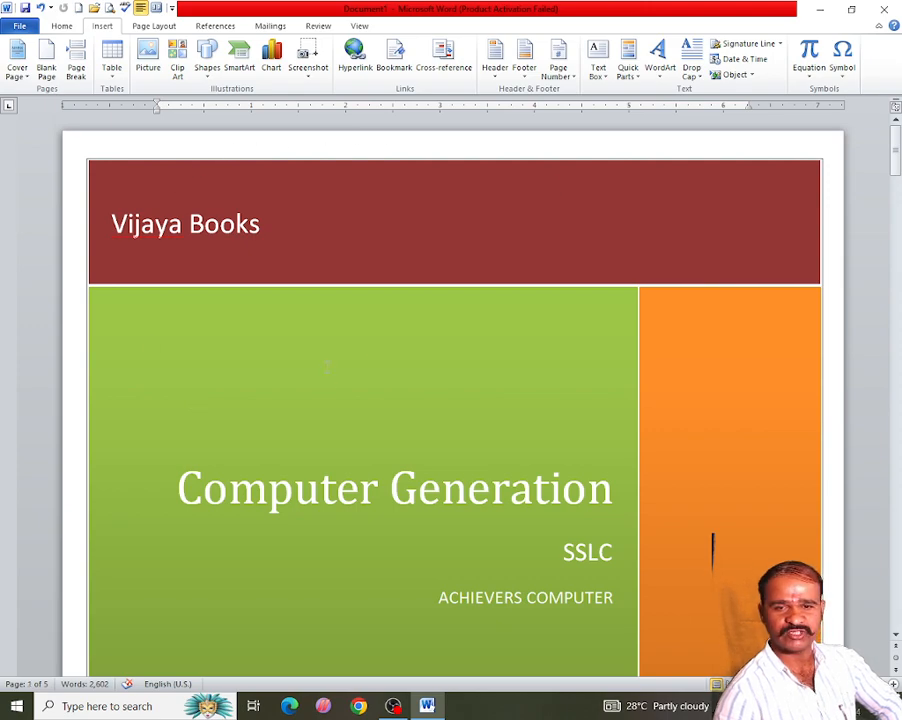
scroll(368, 368, down, 3)
scroll(368, 368, down, 5)
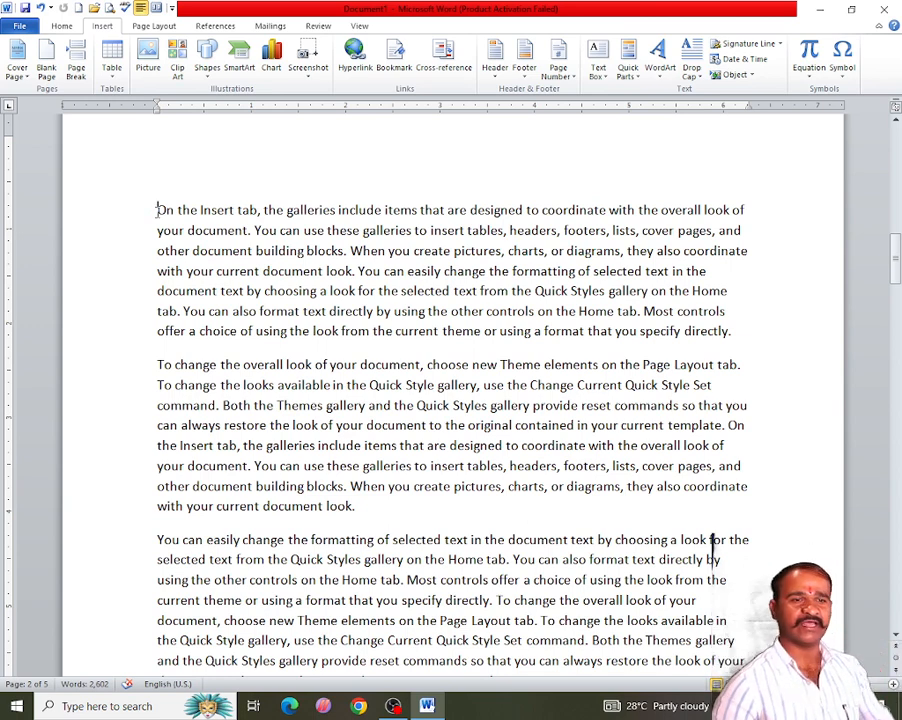
click(46, 60)
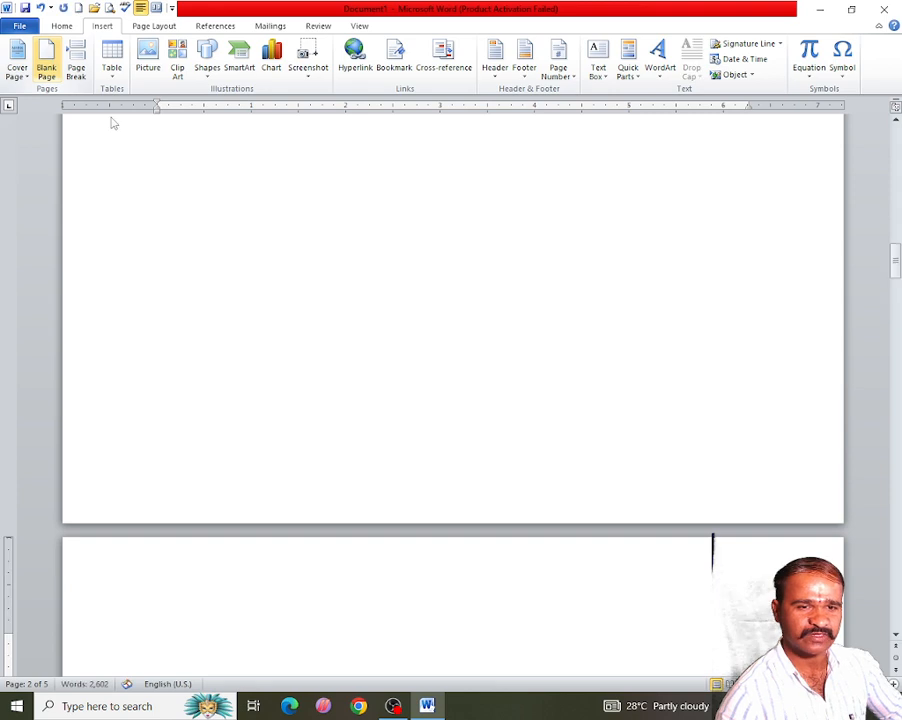
- Insert a page break before the paragraph beginning 'To change the overall look of your document'
scroll(466, 374, up, 10)
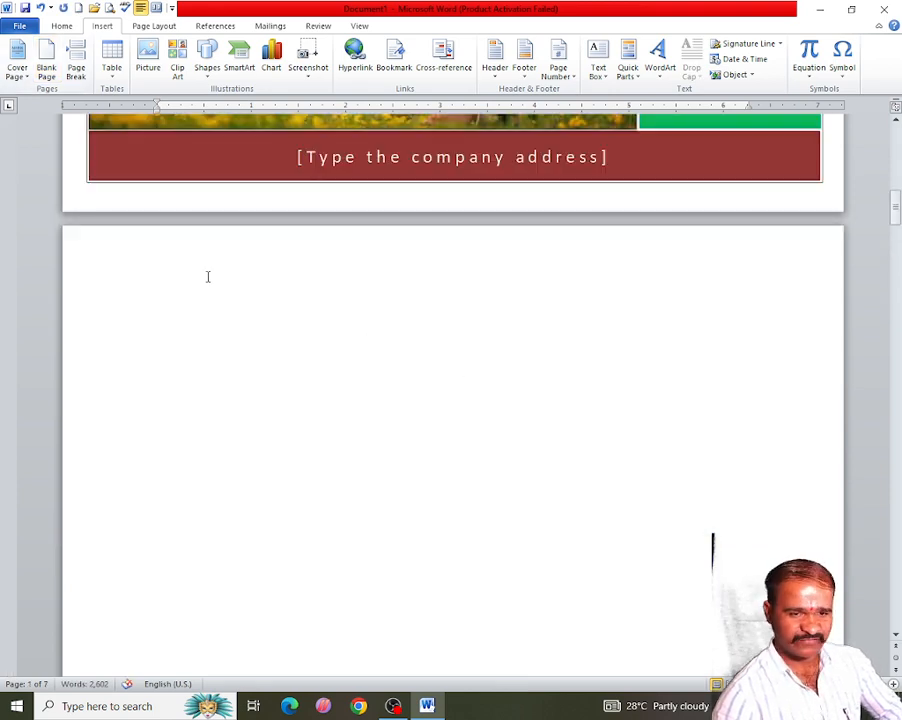
scroll(365, 400, down, 3)
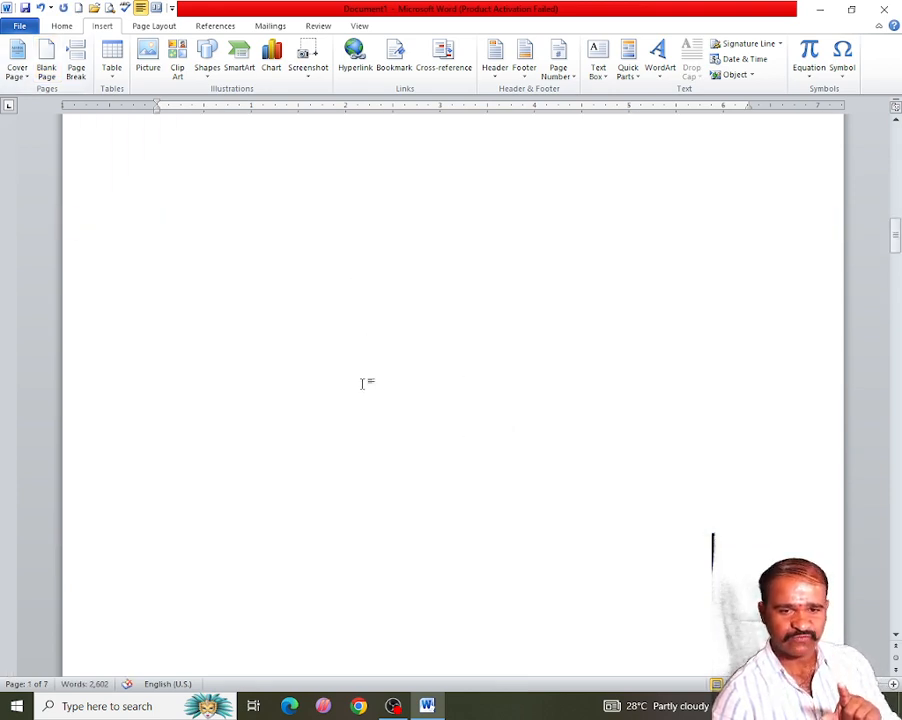
scroll(439, 381, down, 3)
scroll(392, 356, down, 5)
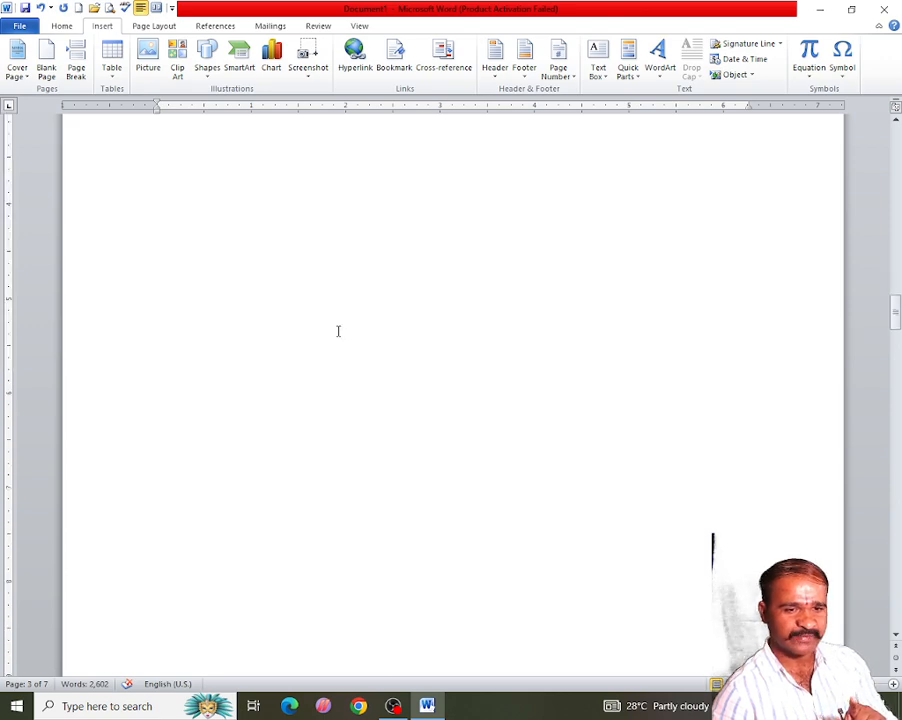
scroll(420, 420, down, 15)
scroll(350, 432, down, 7)
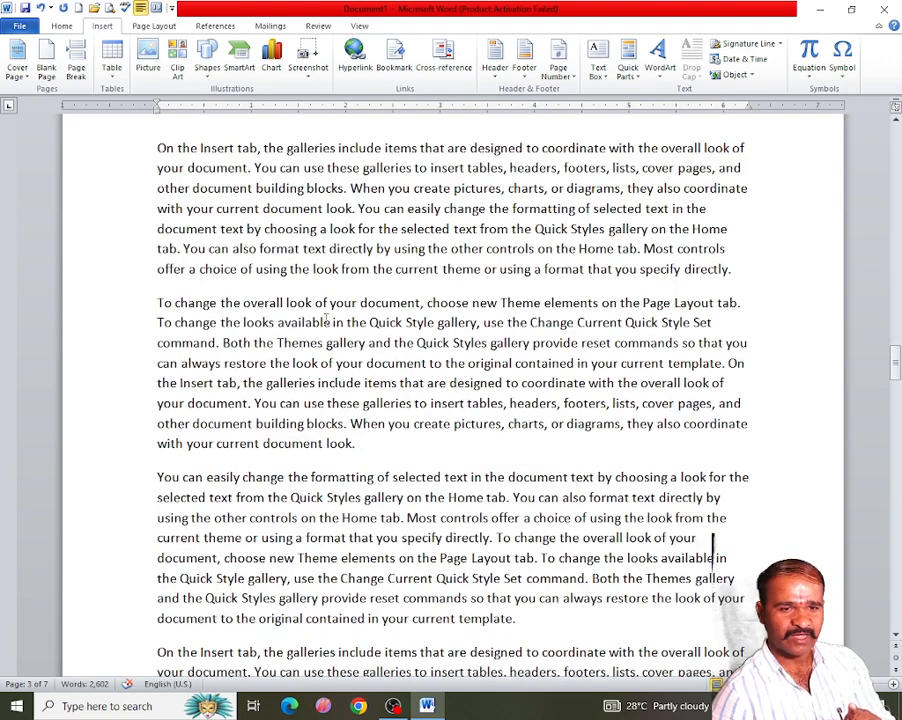
click(159, 150)
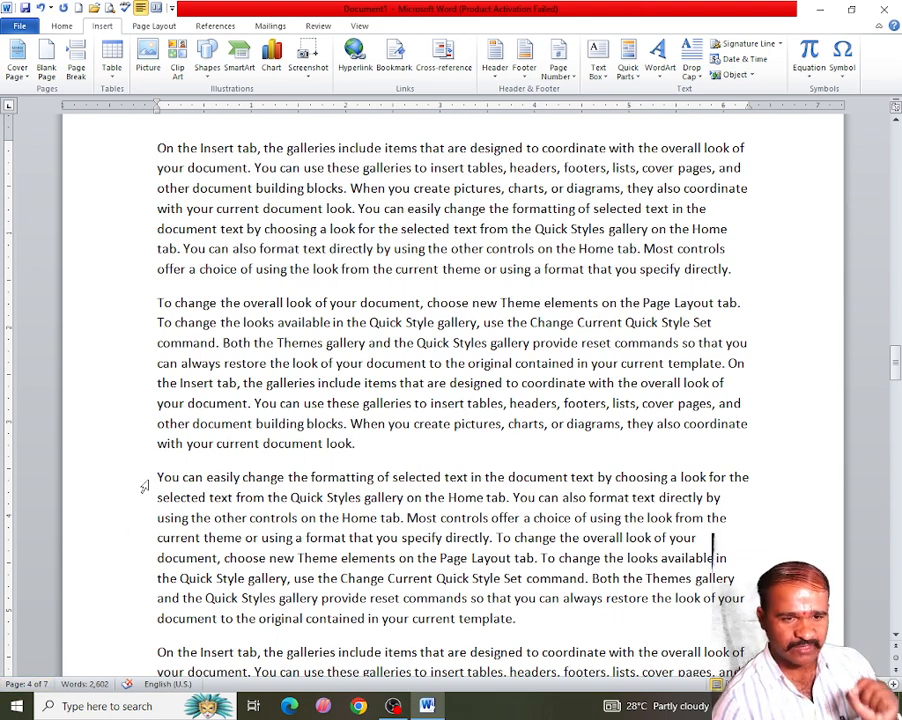
click(155, 305)
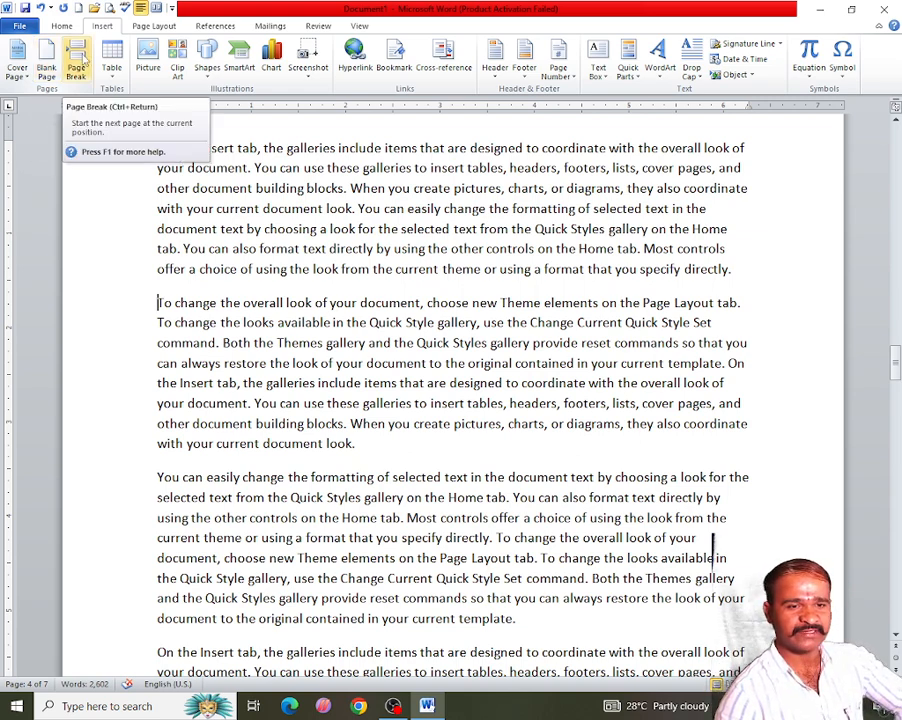
click(160, 302)
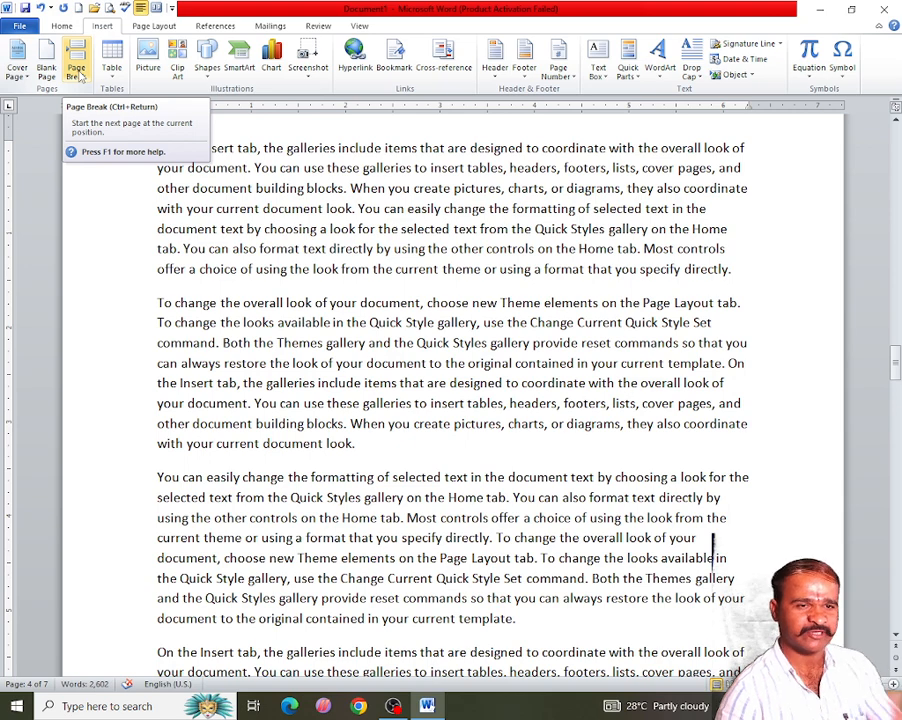
click(76, 70)
scroll(360, 374, up, 10)
scroll(365, 376, down, 3)
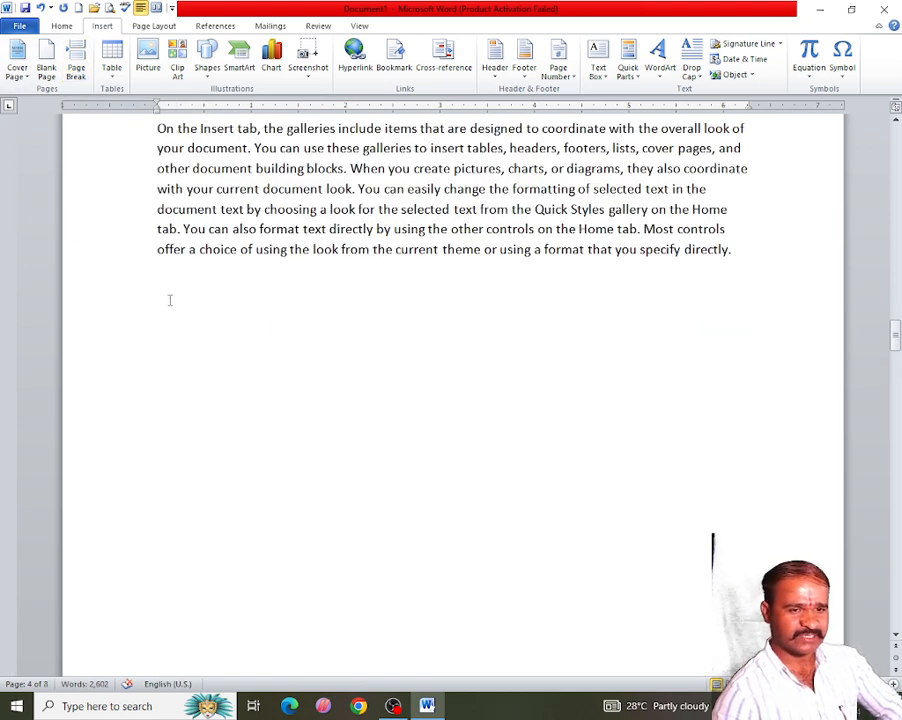
scroll(191, 368, down, 5)
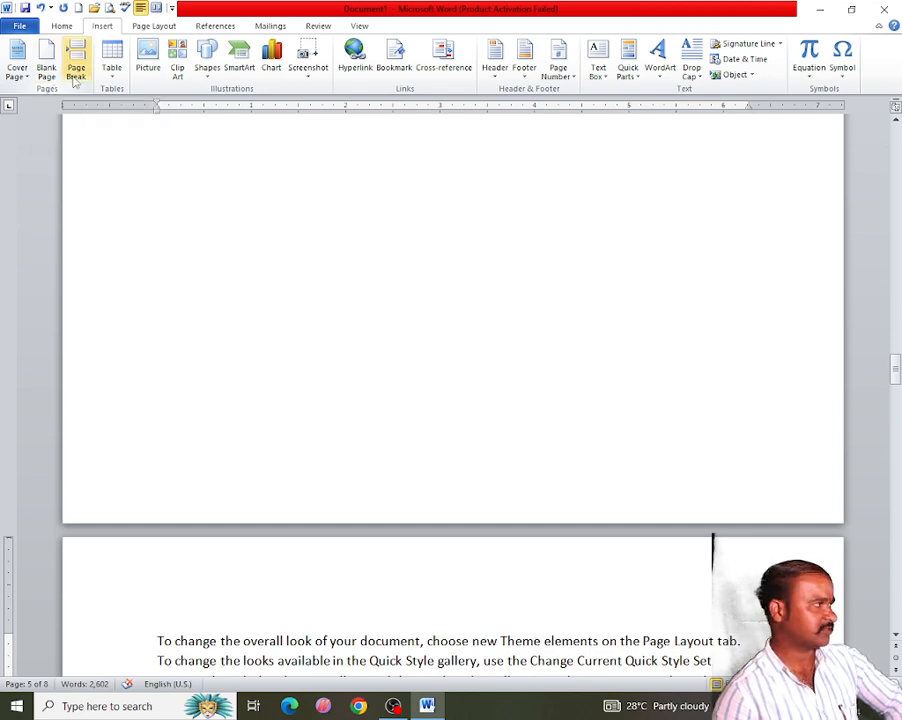
scroll(296, 275, up, 3)
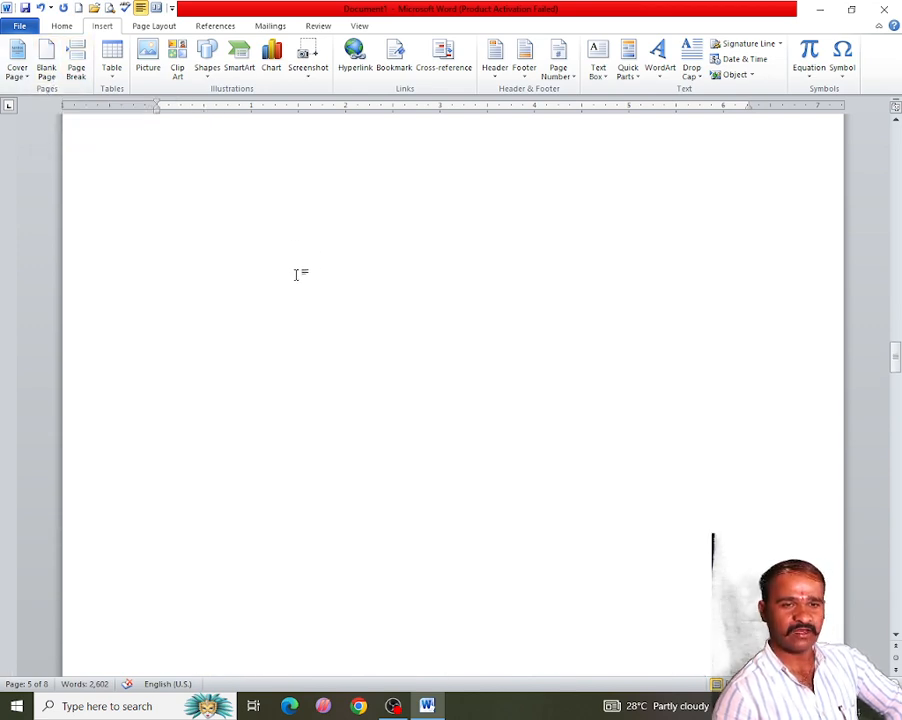
scroll(284, 272, down, 3)
scroll(277, 307, up, 4)
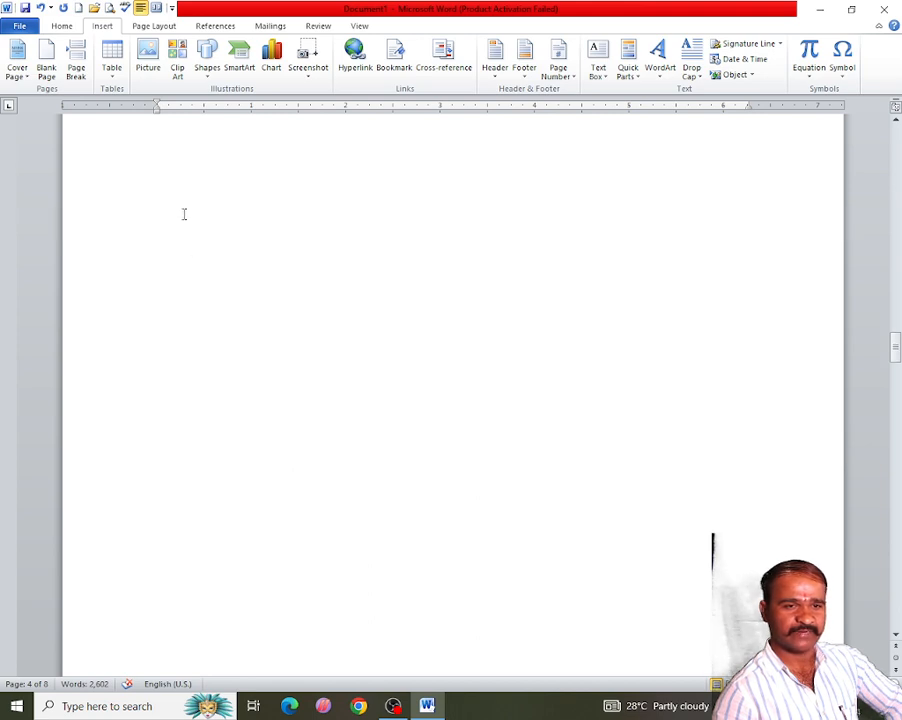
- Insert a 6 by 7 table on the blank page following the cover page
scroll(249, 255, up, 5)
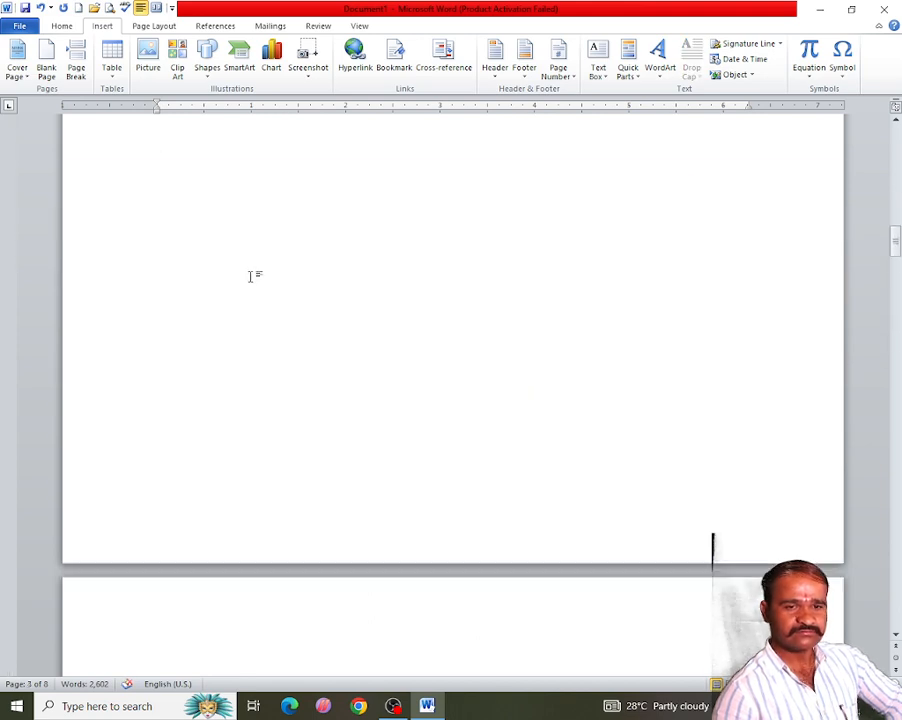
scroll(248, 280, down, 5)
scroll(235, 300, up, 20)
scroll(228, 317, down, 10)
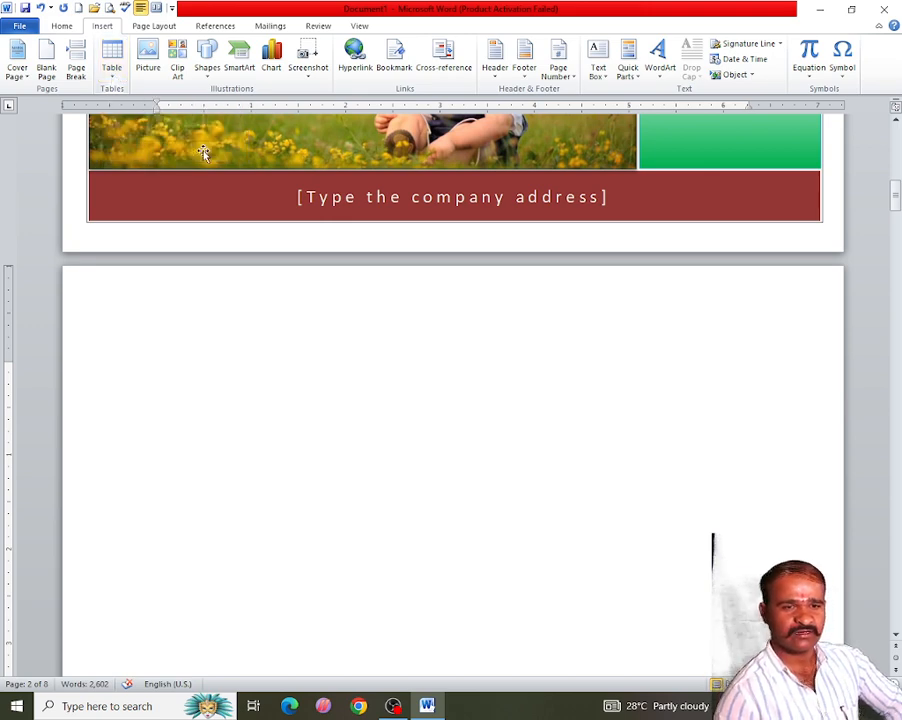
click(113, 72)
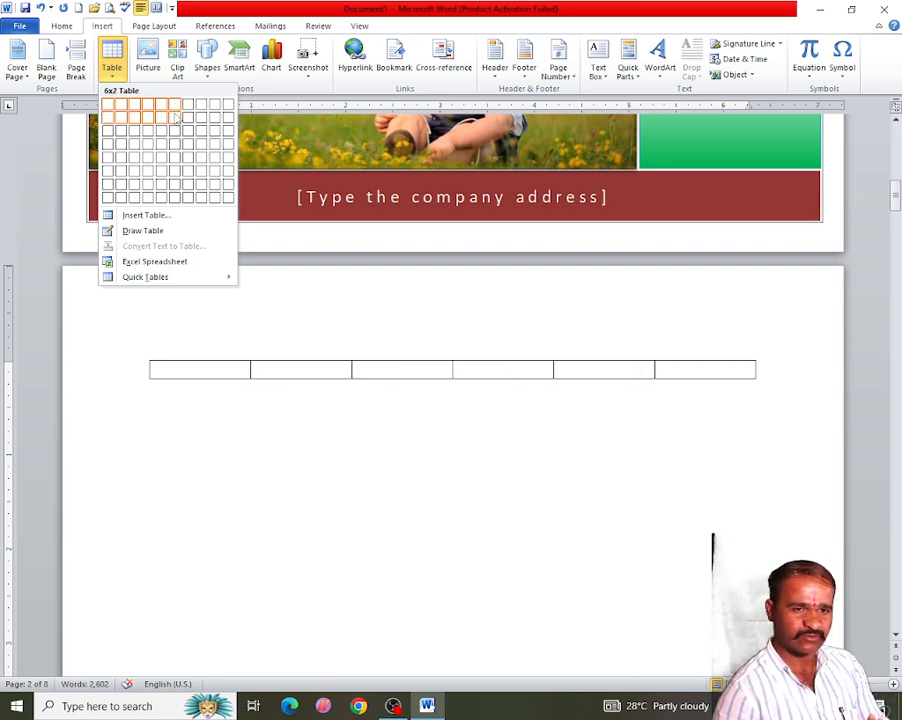
click(175, 186)
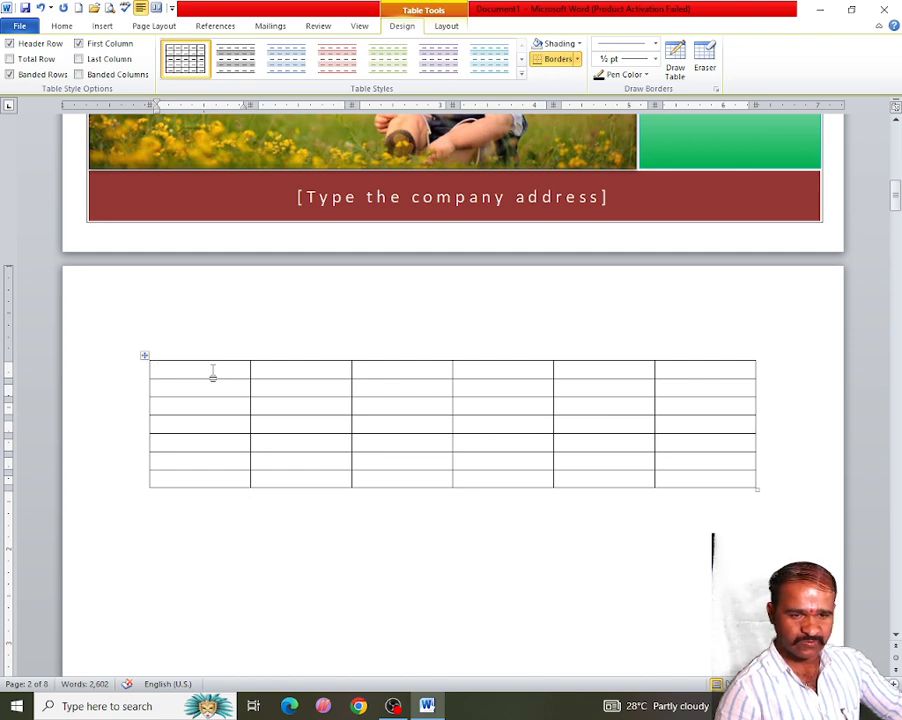
scroll(213, 380, down, 10)
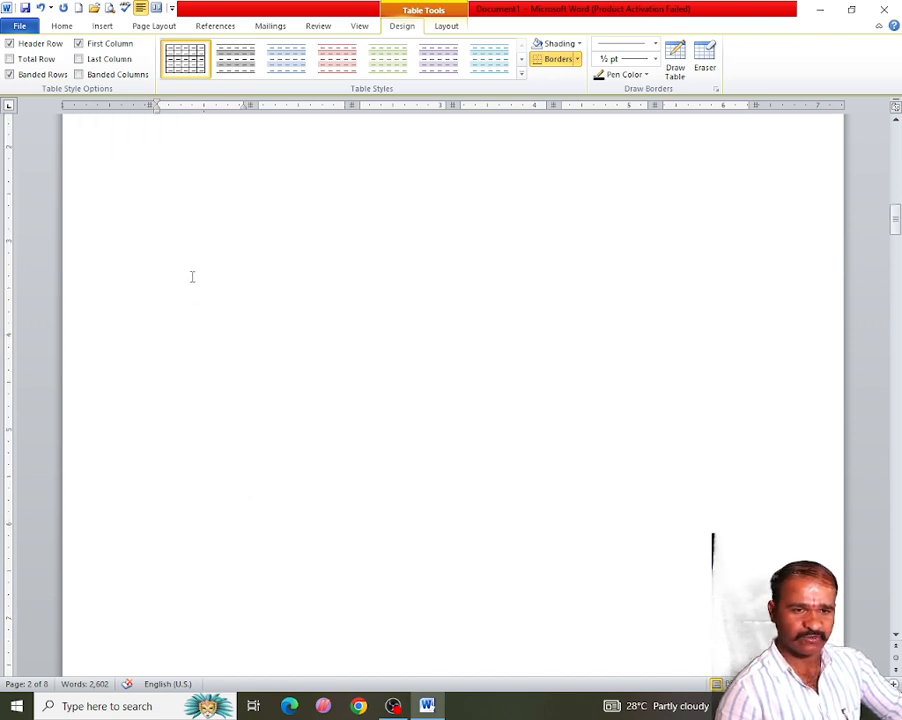
click(192, 276)
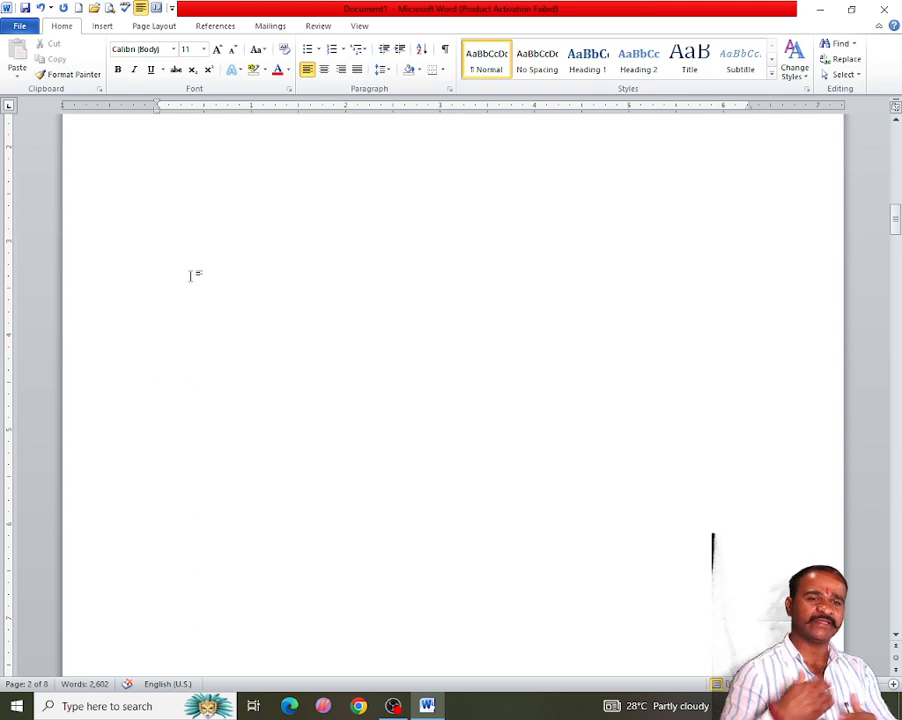
click(102, 26)
click(111, 70)
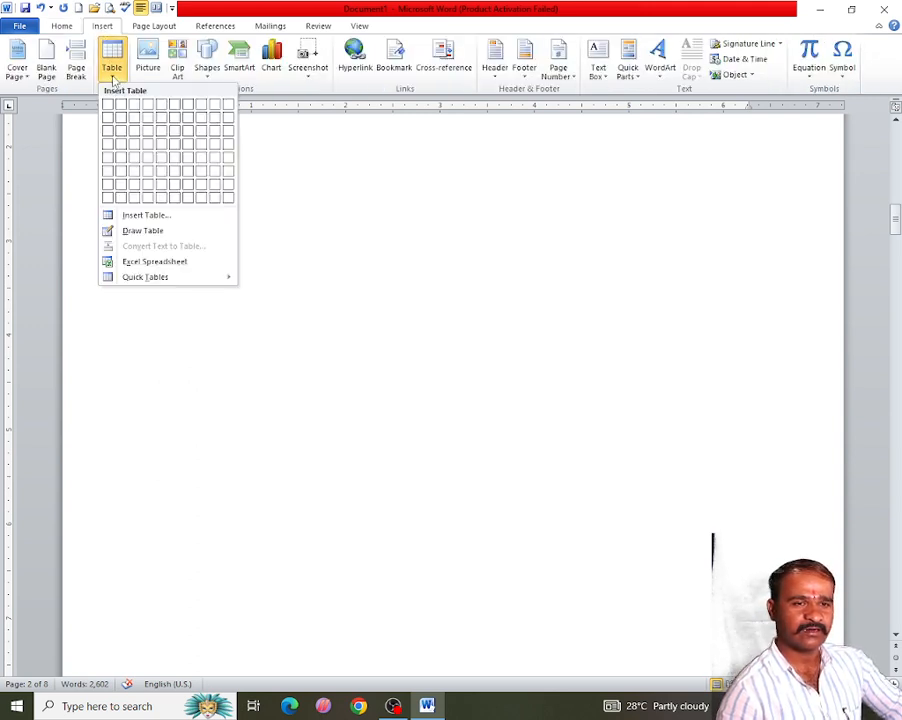
click(140, 215)
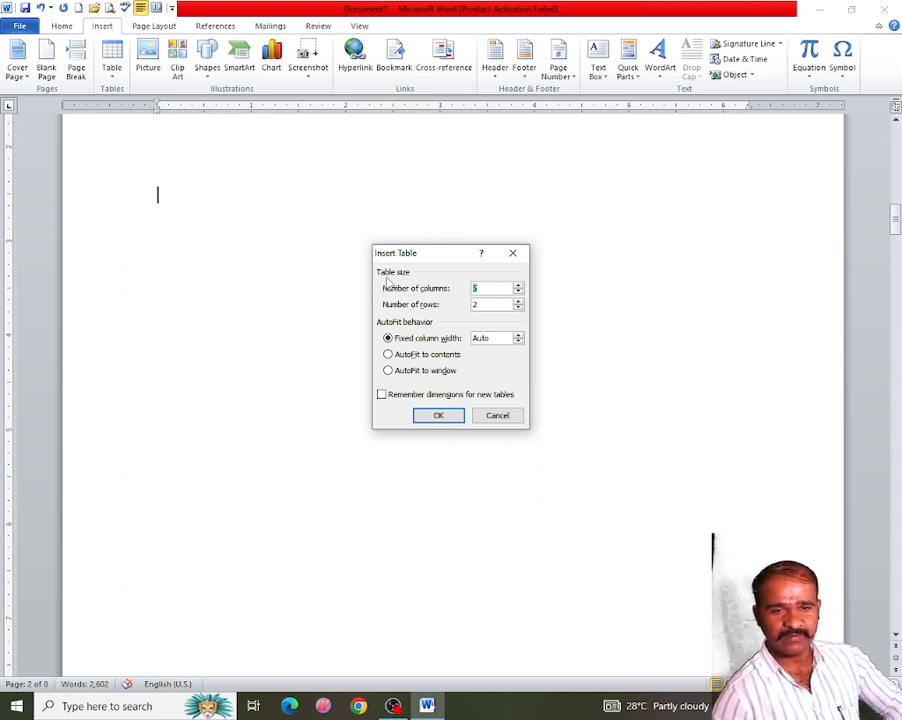
click(512, 252)
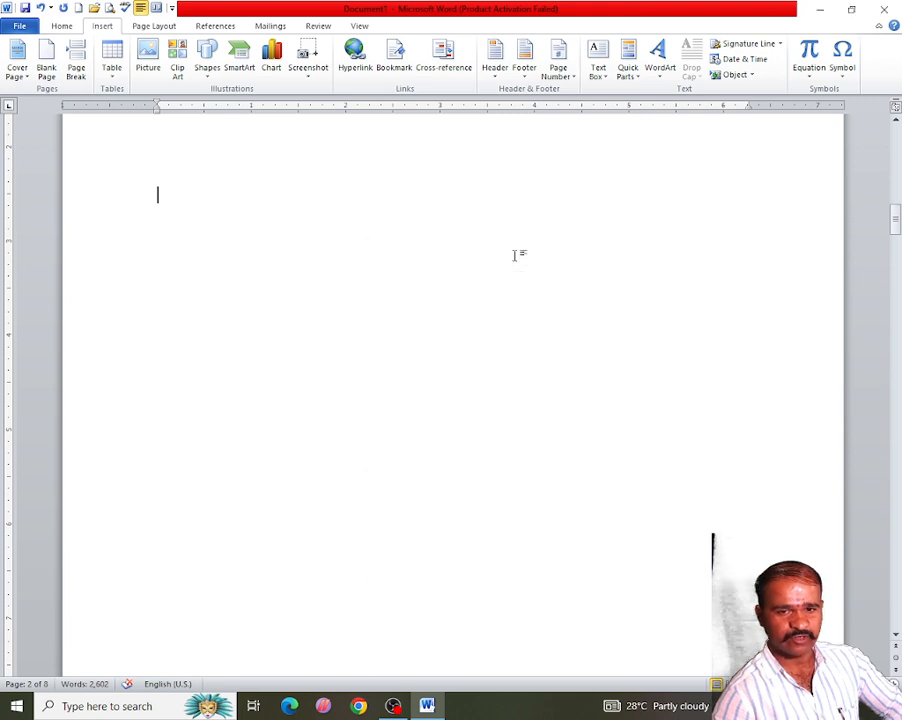
- Insert a table with 8 columns and 200 rows at the top of the next blank page
click(111, 62)
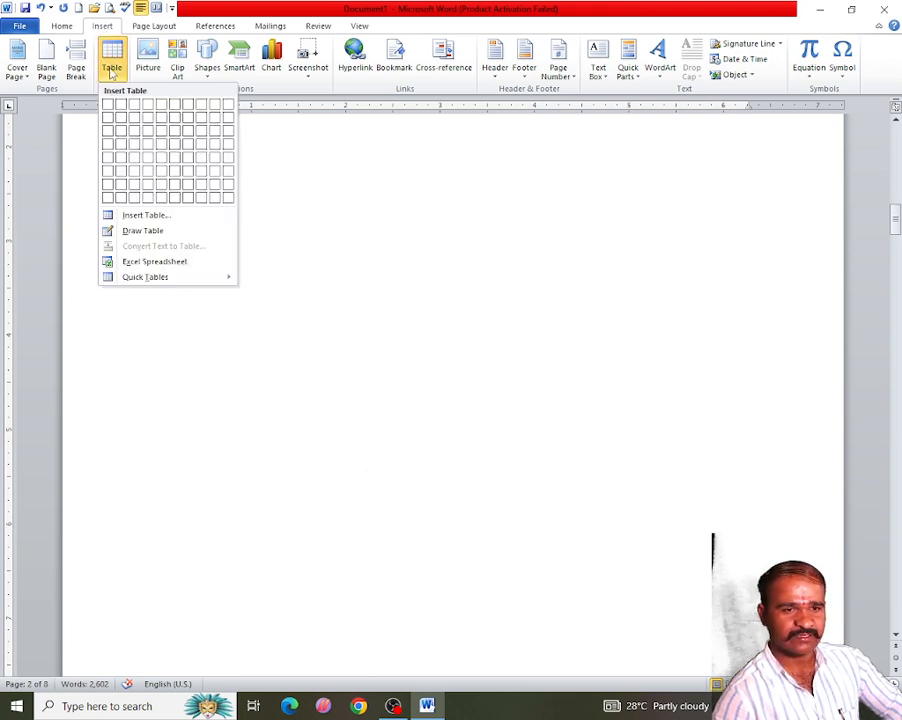
click(134, 216)
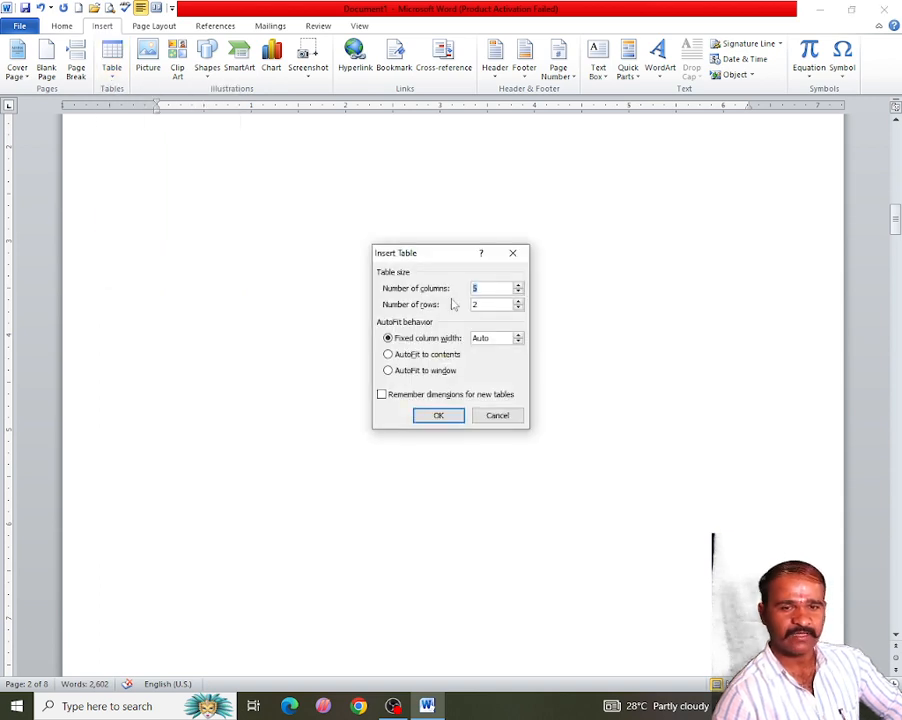
drag(428, 254, 391, 189)
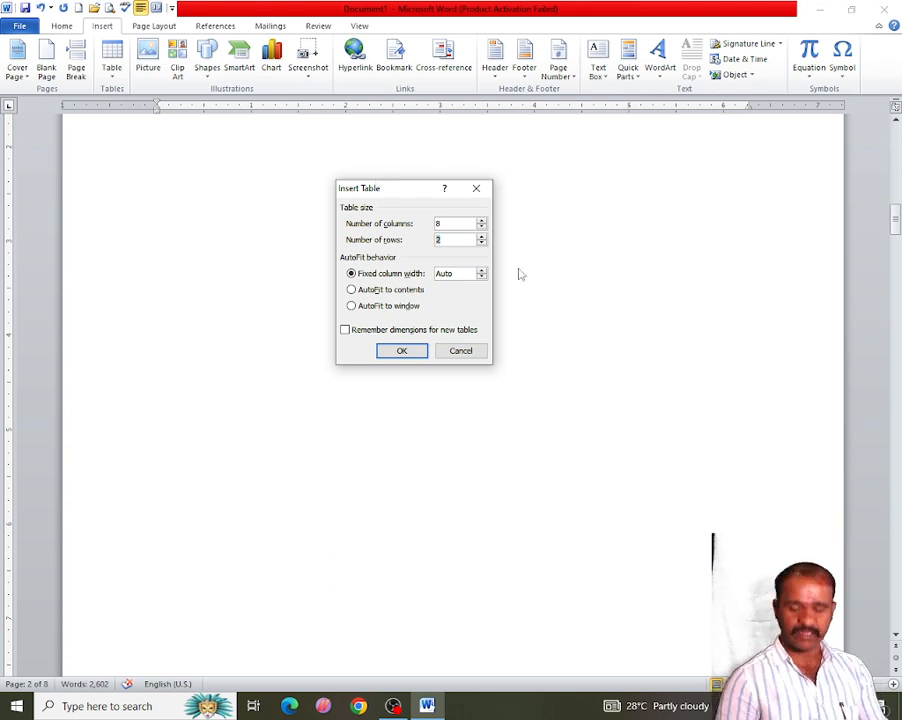
text(2)
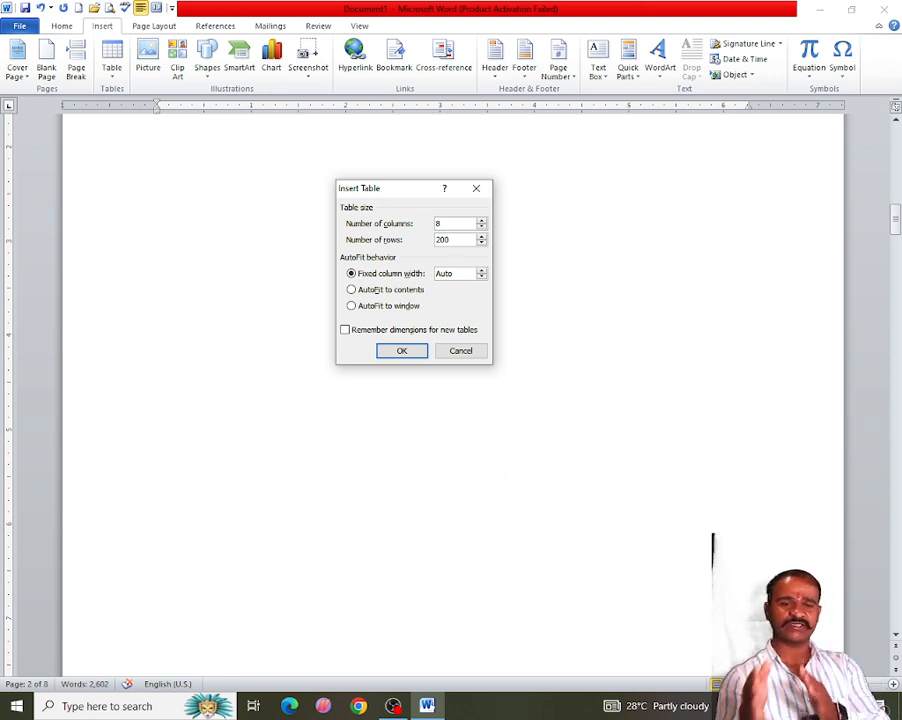
click(419, 354)
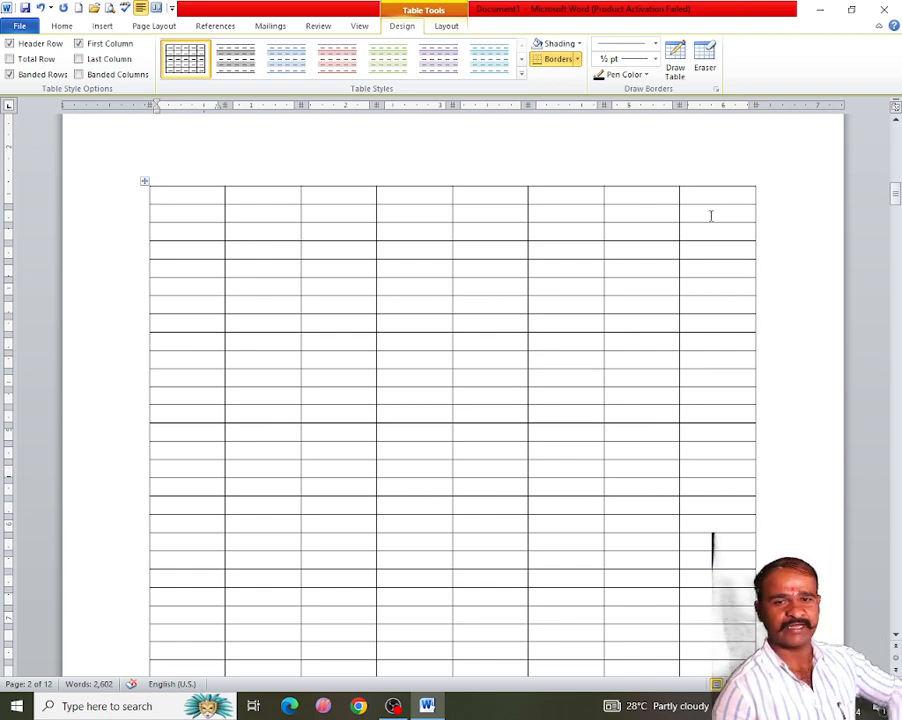
- Type the table's header row: Si no, a/c no, Date, Name, Cash, Cr, Dr, Total
scroll(656, 274, down, 5)
scroll(657, 277, down, 15)
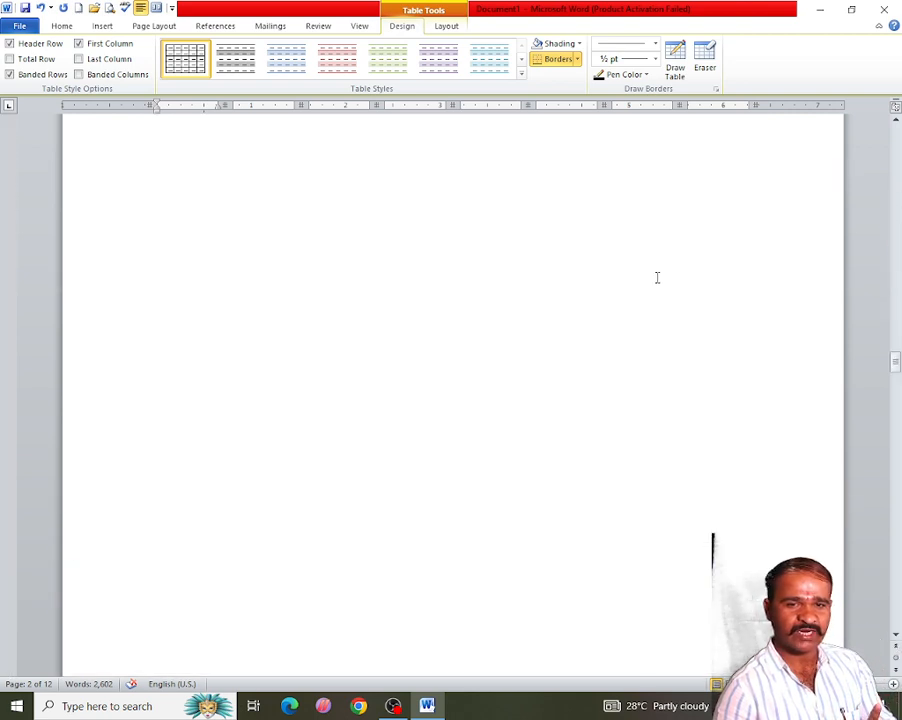
scroll(657, 275, up, 15)
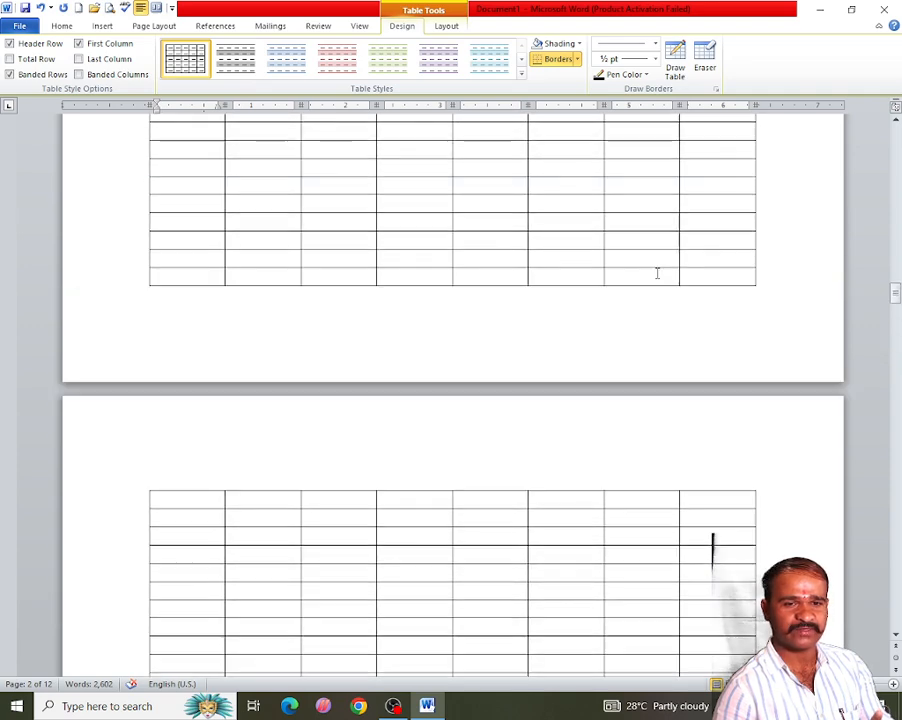
scroll(657, 270, up, 10)
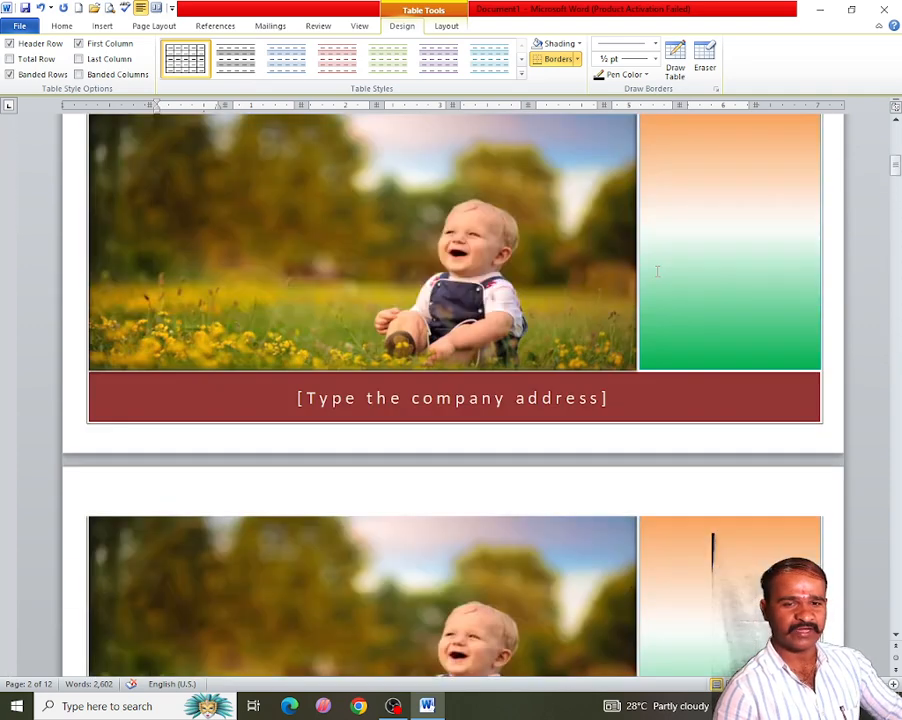
scroll(654, 272, down, 8)
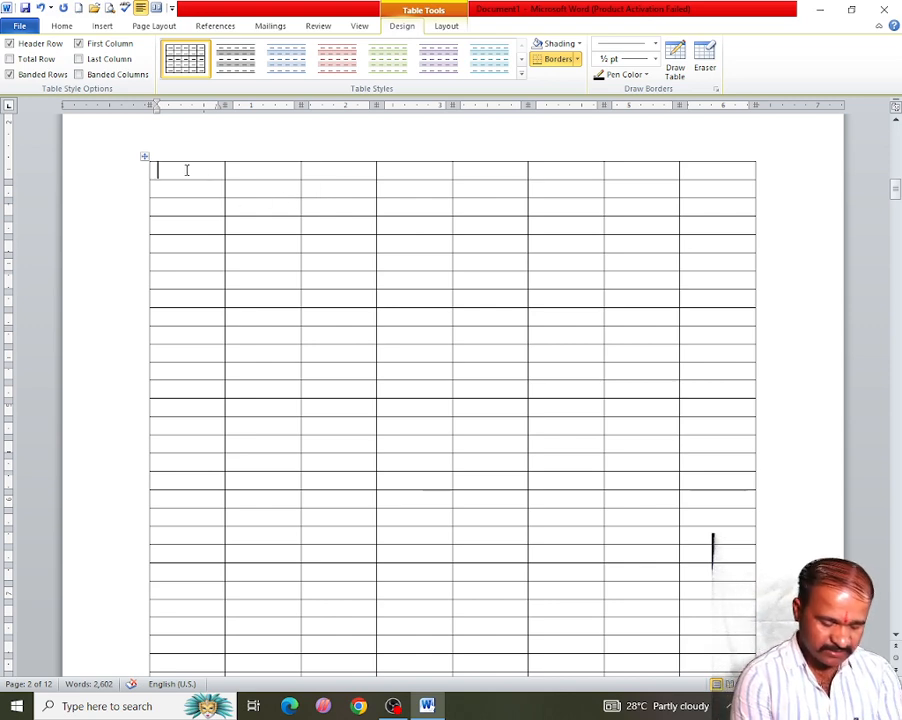
text(Si no)
key(Tab)
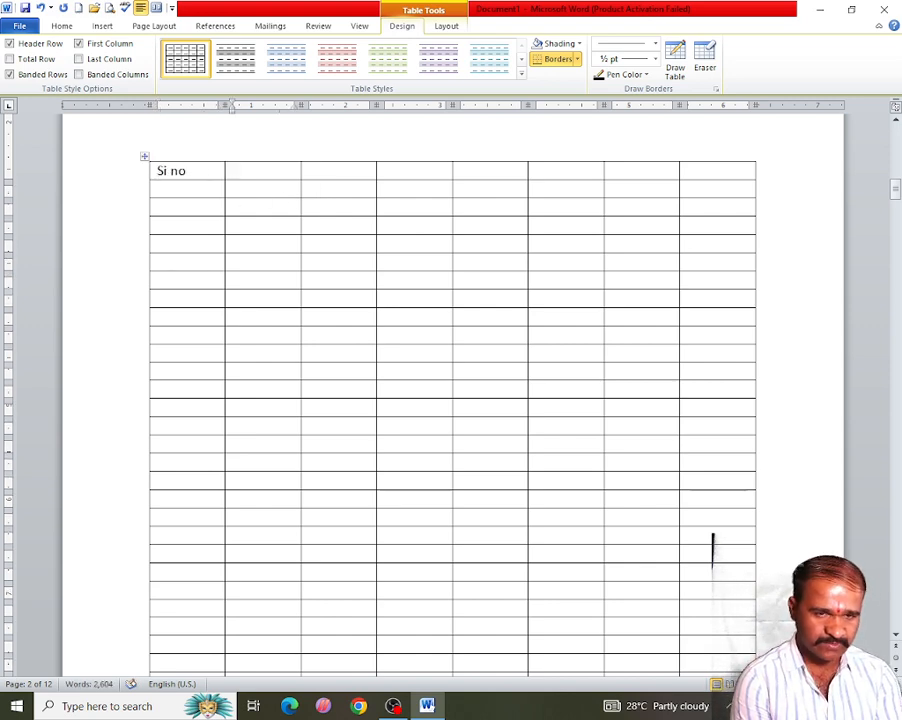
text(a/c no)
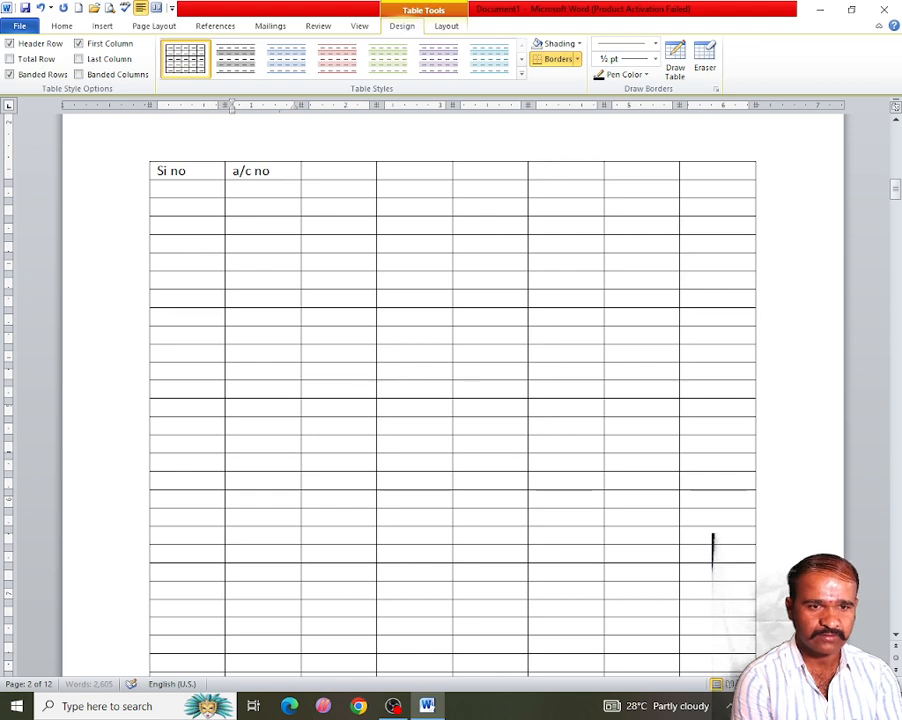
key(Tab)
text(date)
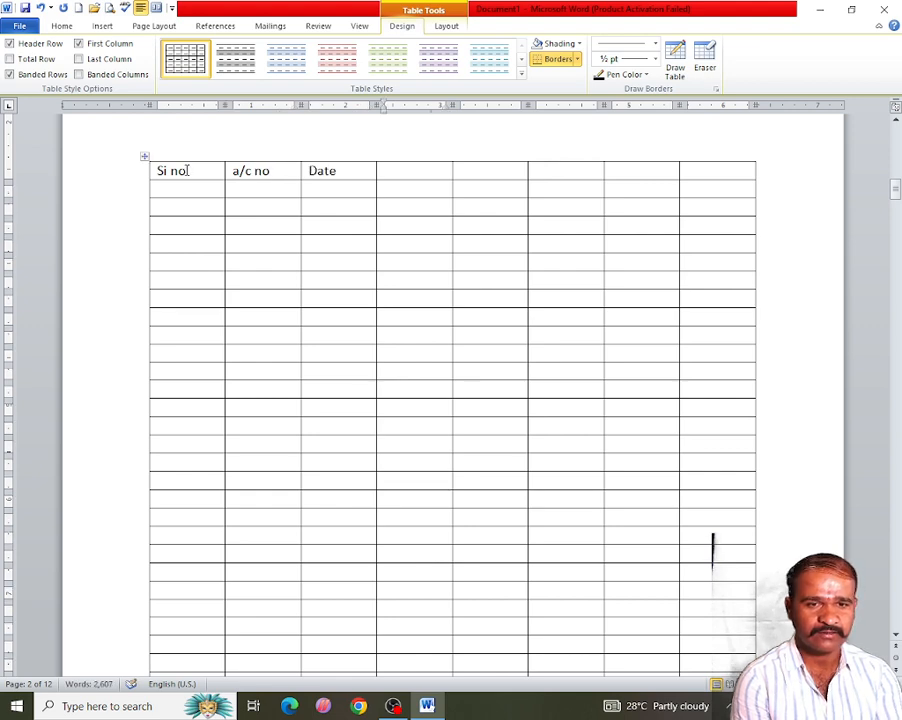
key(Tab)
text(name)
key(Tab)
text(cash)
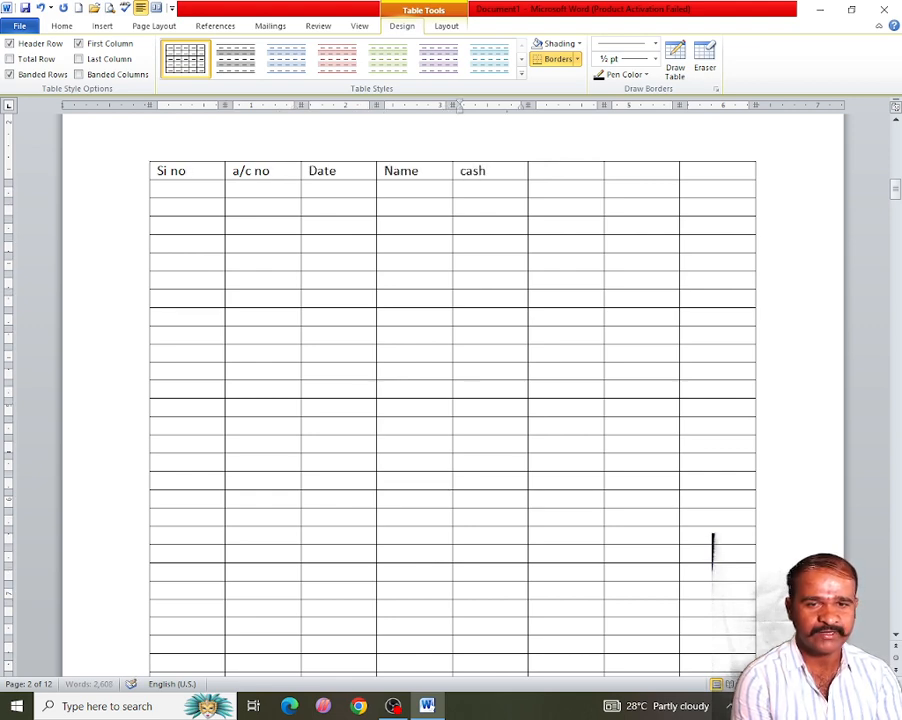
key(Tab)
text(cr)
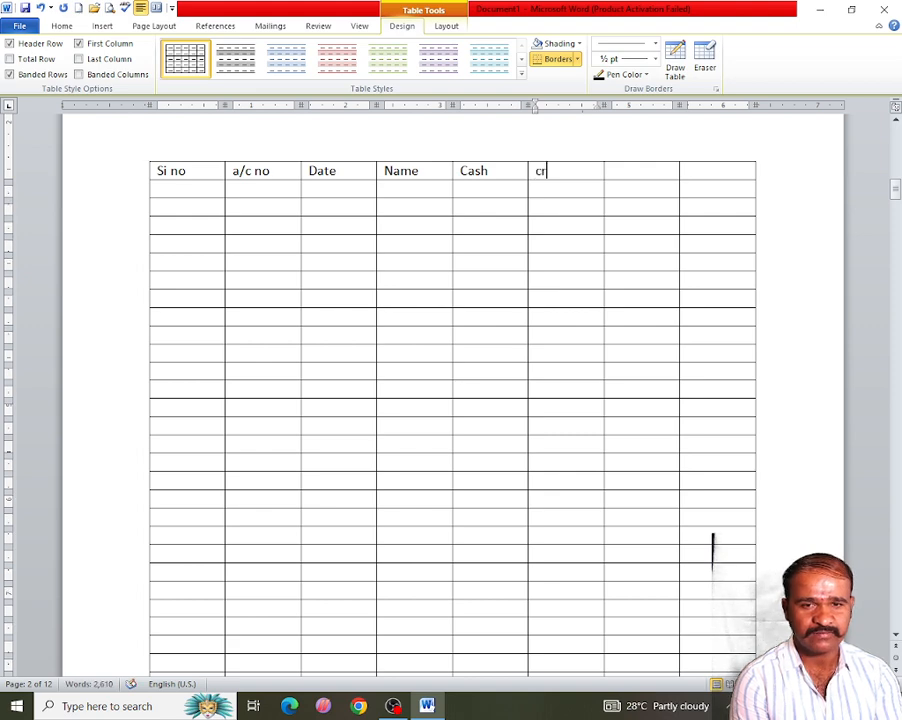
key(Tab)
text(dr)
key(Tab)
text(t)
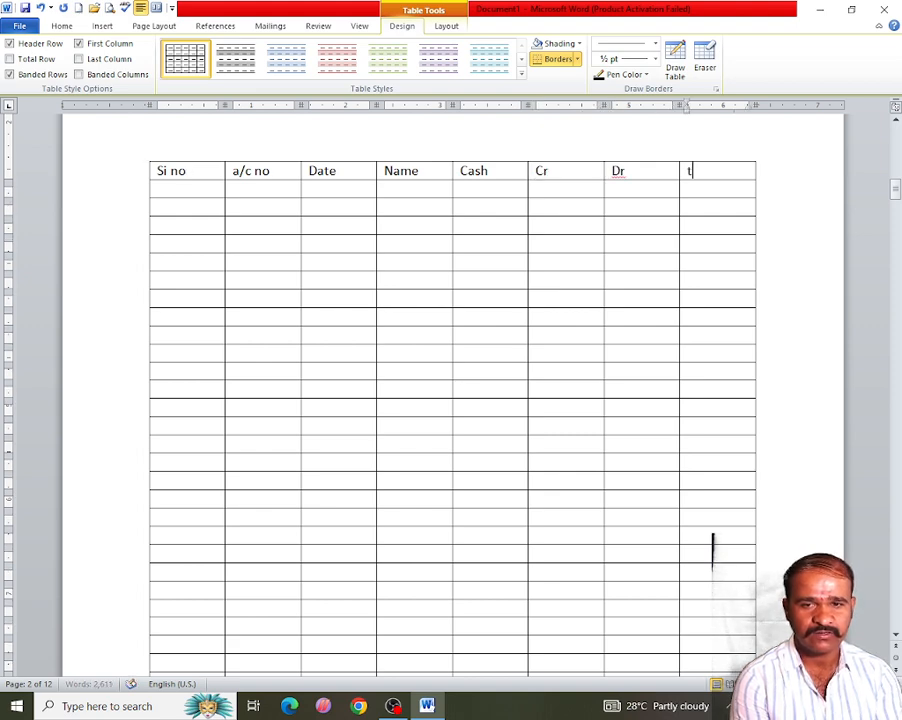
text(ota)
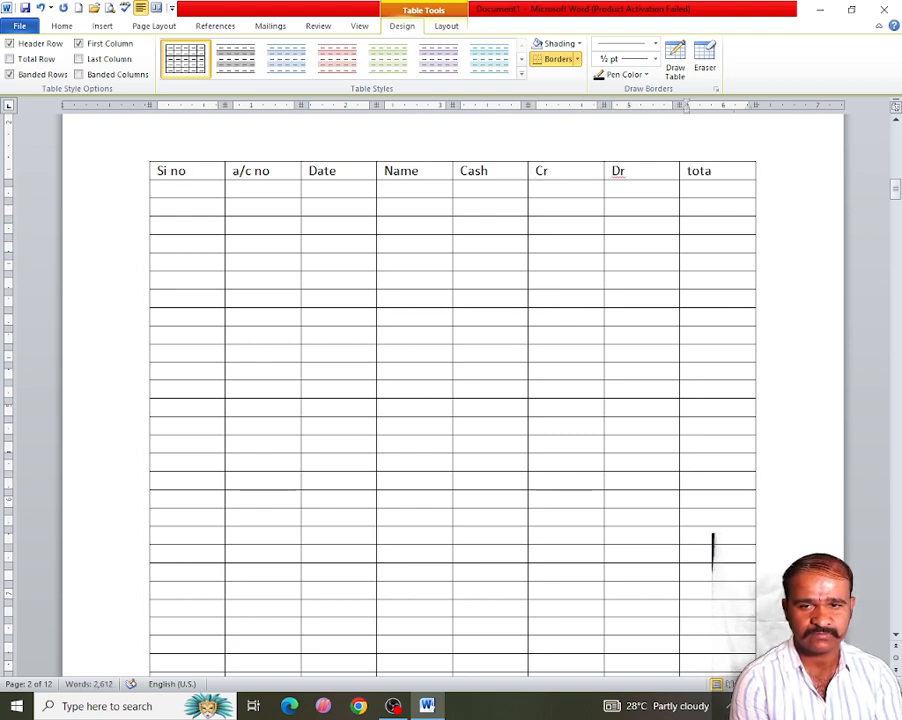
text(l)
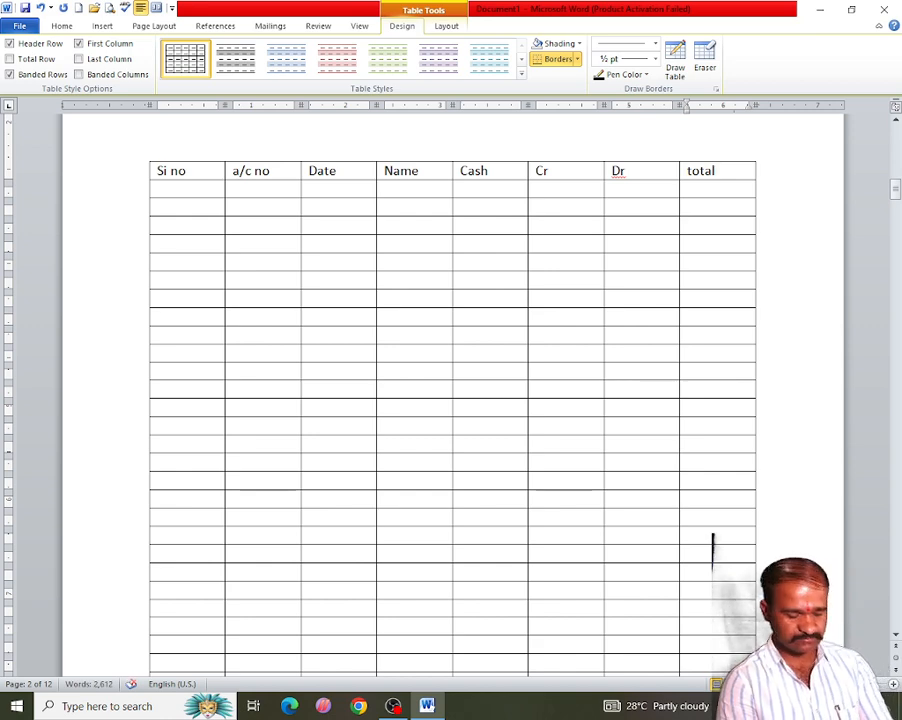
- Narrow the Si no, a/c no and Date columns and widen the Name column of the table
click(186, 170)
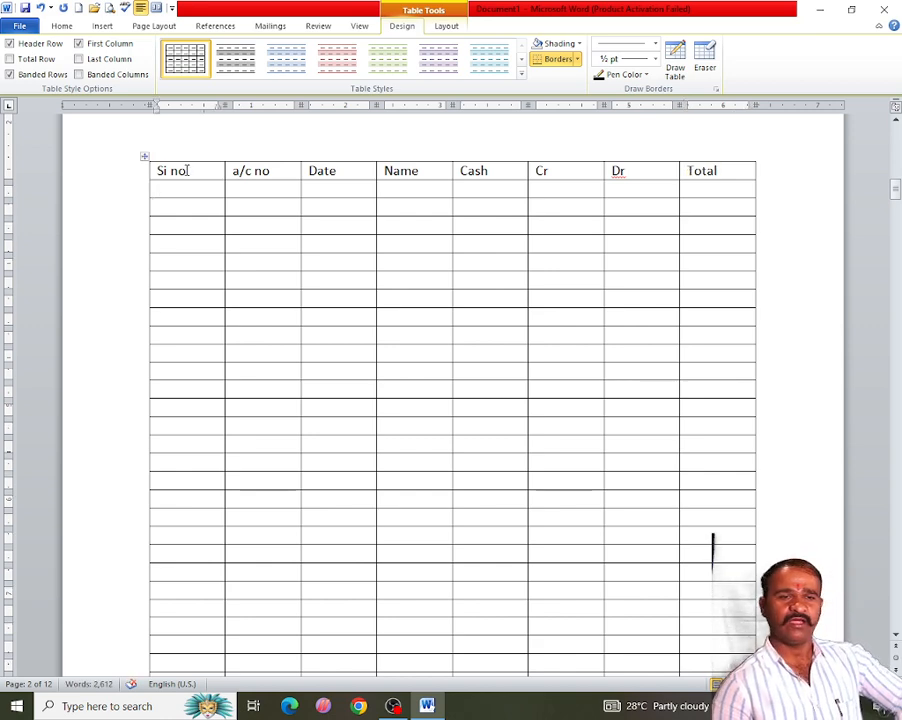
key(Down)
click(209, 169)
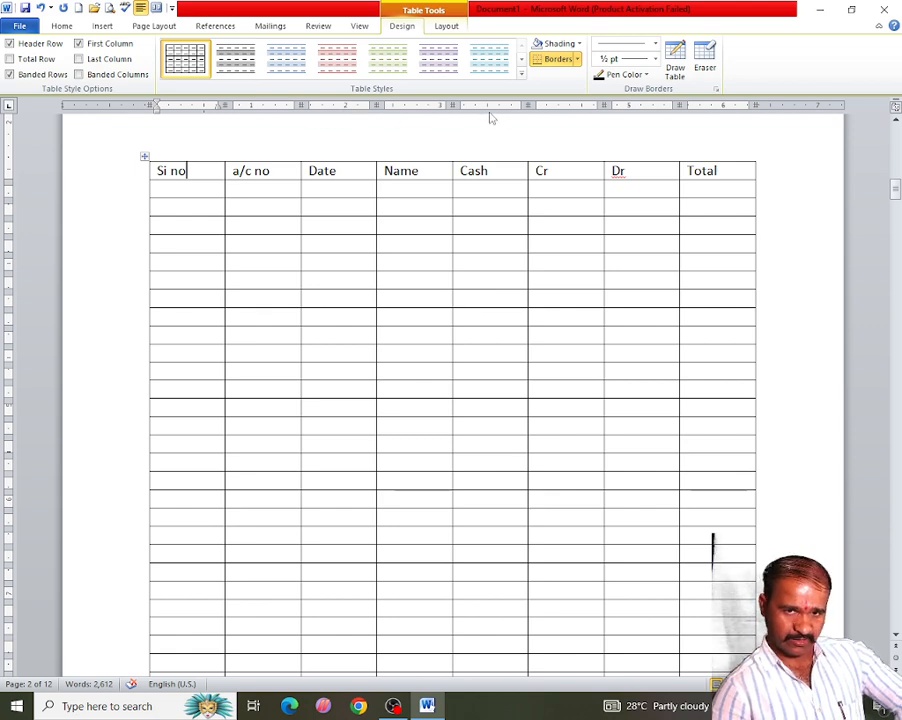
double_click(224, 104)
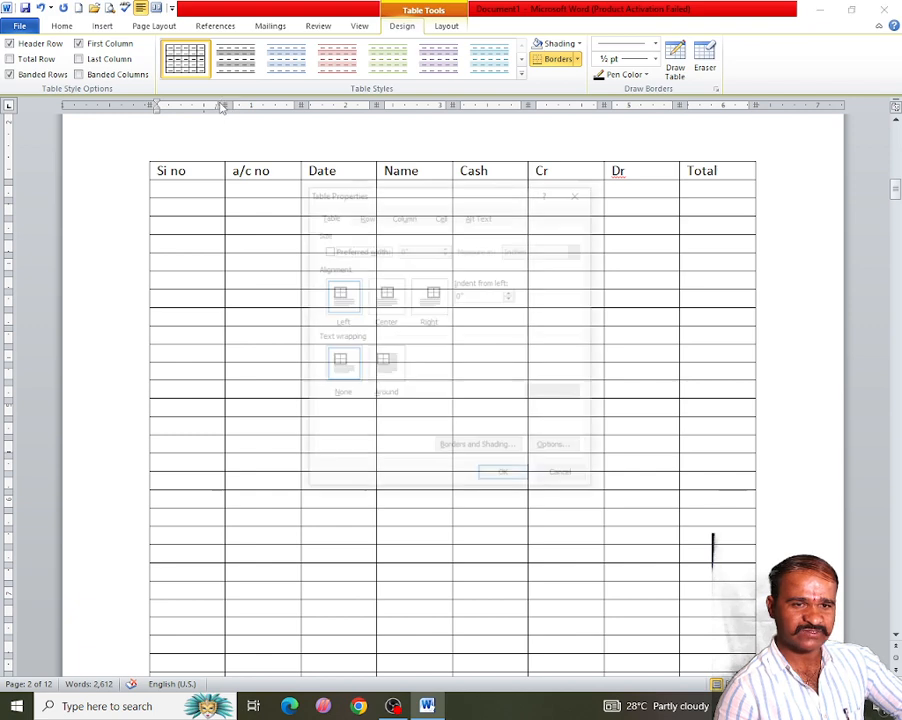
click(577, 193)
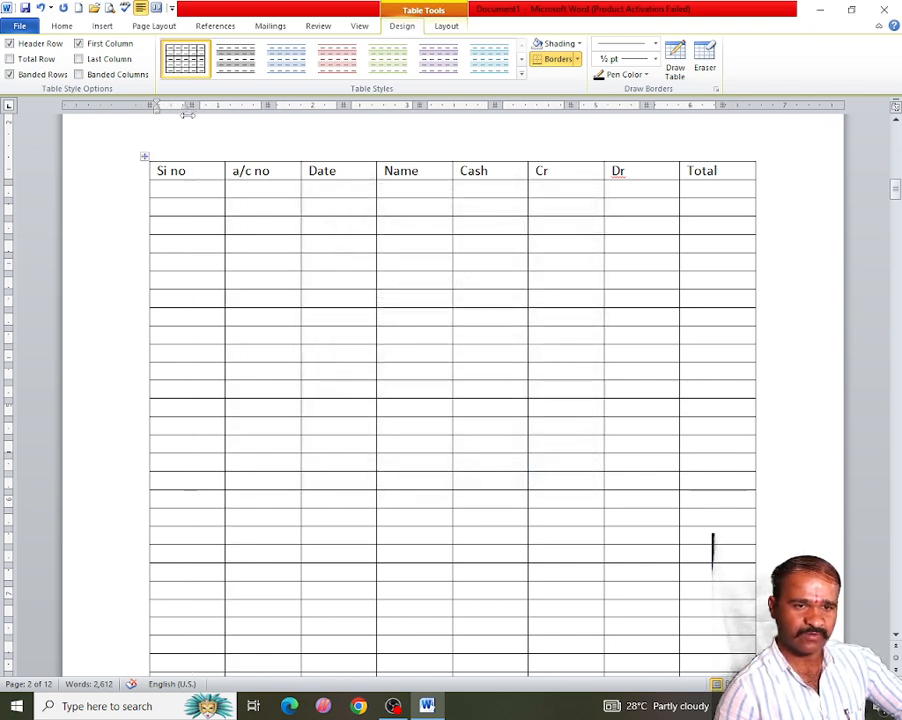
drag(187, 115, 189, 115)
drag(267, 115, 239, 115)
drag(314, 106, 292, 107)
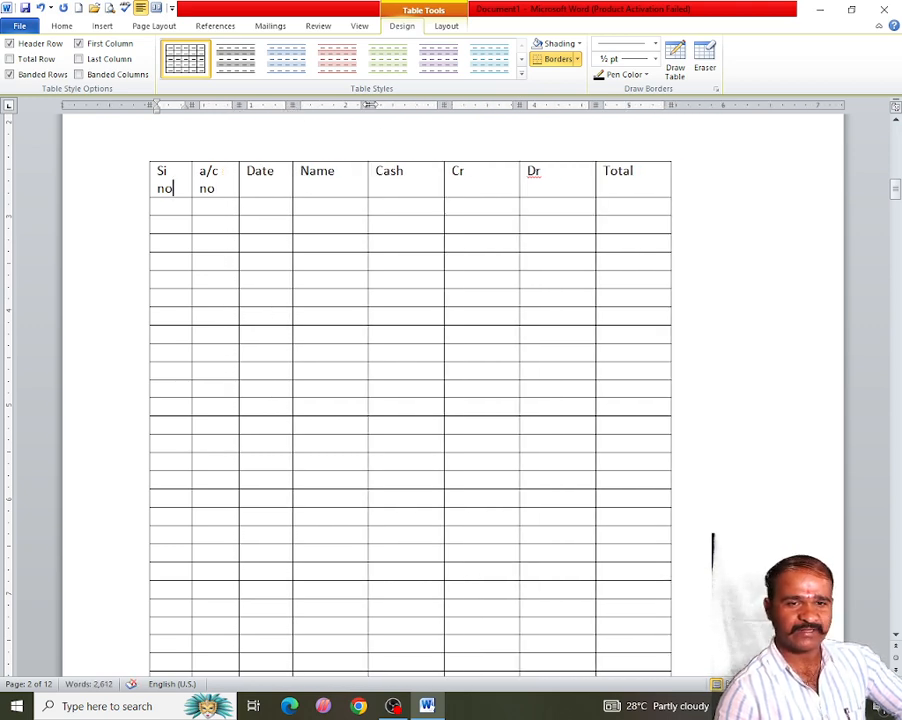
drag(370, 105, 492, 105)
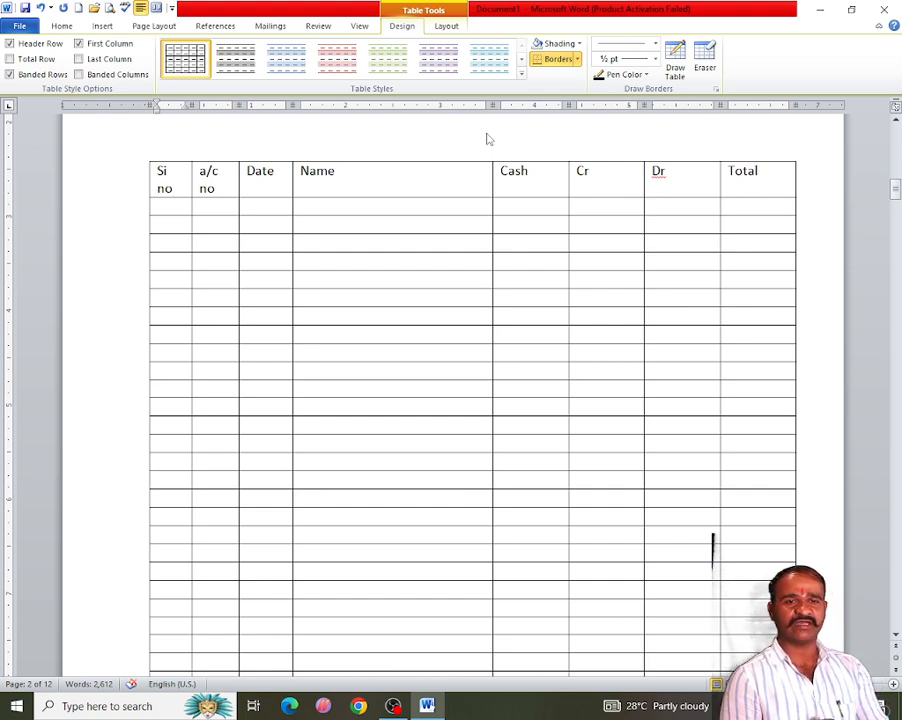
click(102, 26)
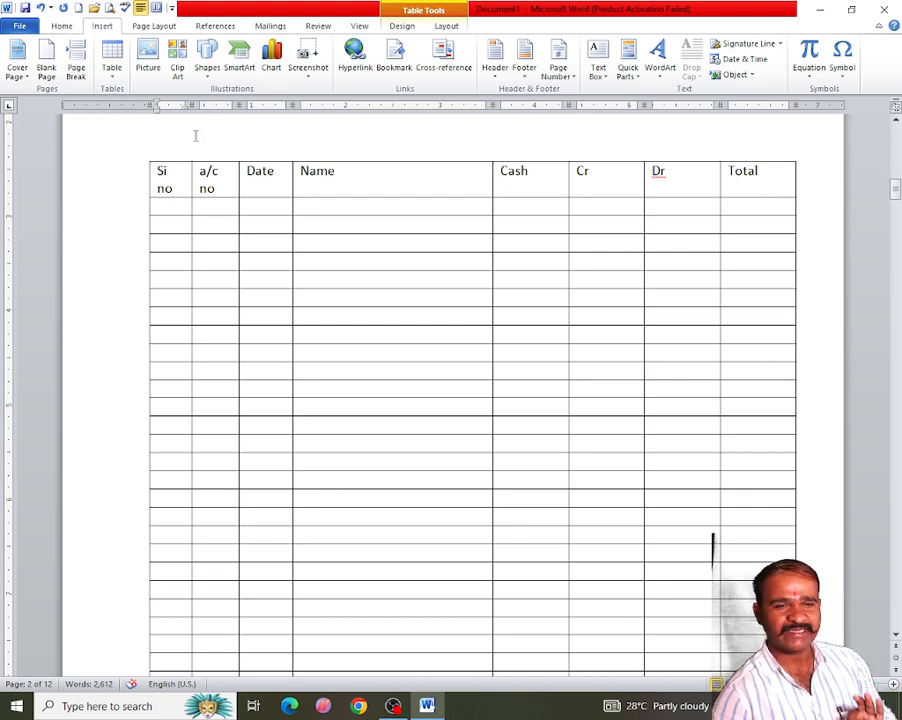
double_click(256, 172)
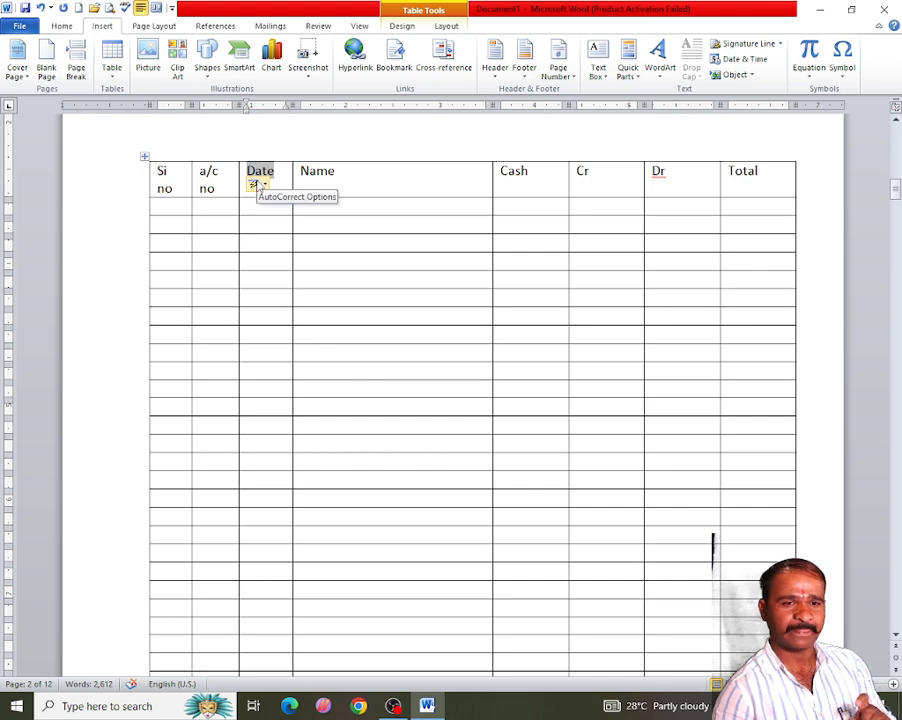
click(258, 184)
click(242, 278)
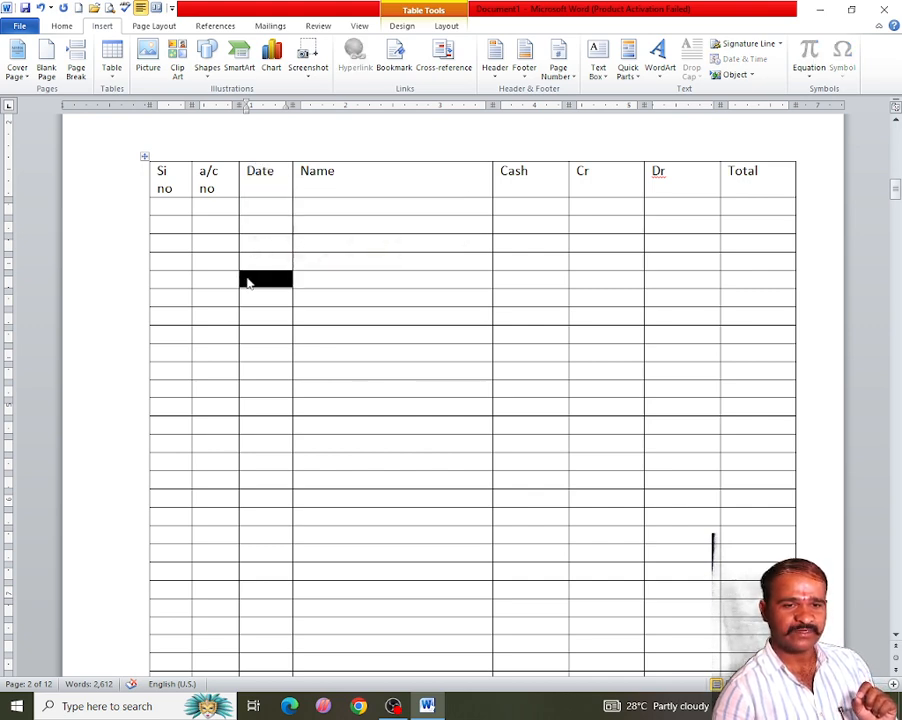
- Compare the table tools' Design and Layout options available for the ledger table
click(399, 27)
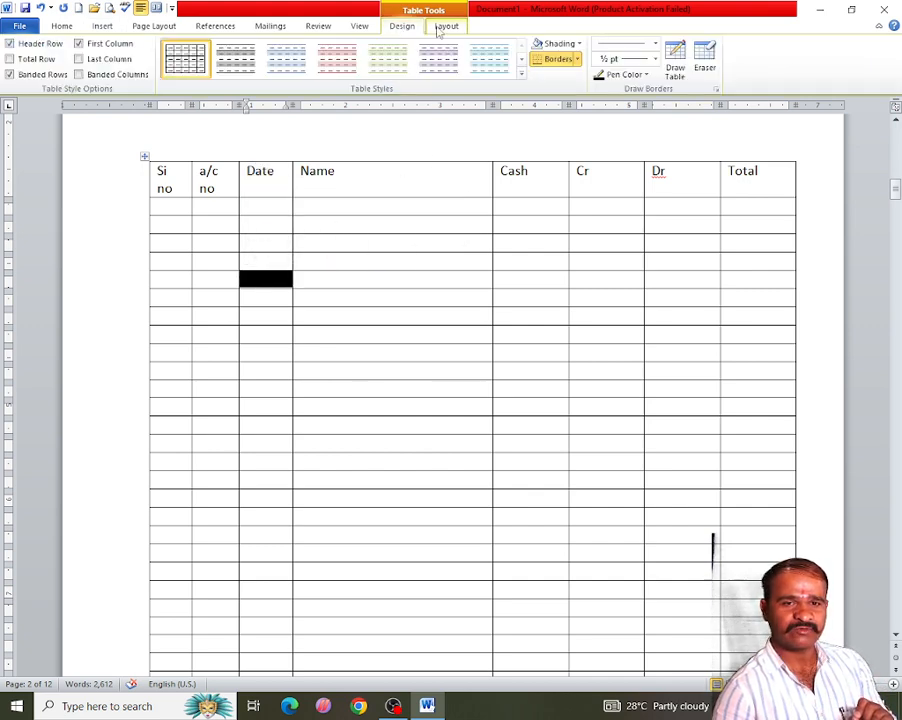
click(437, 26)
click(403, 28)
click(437, 26)
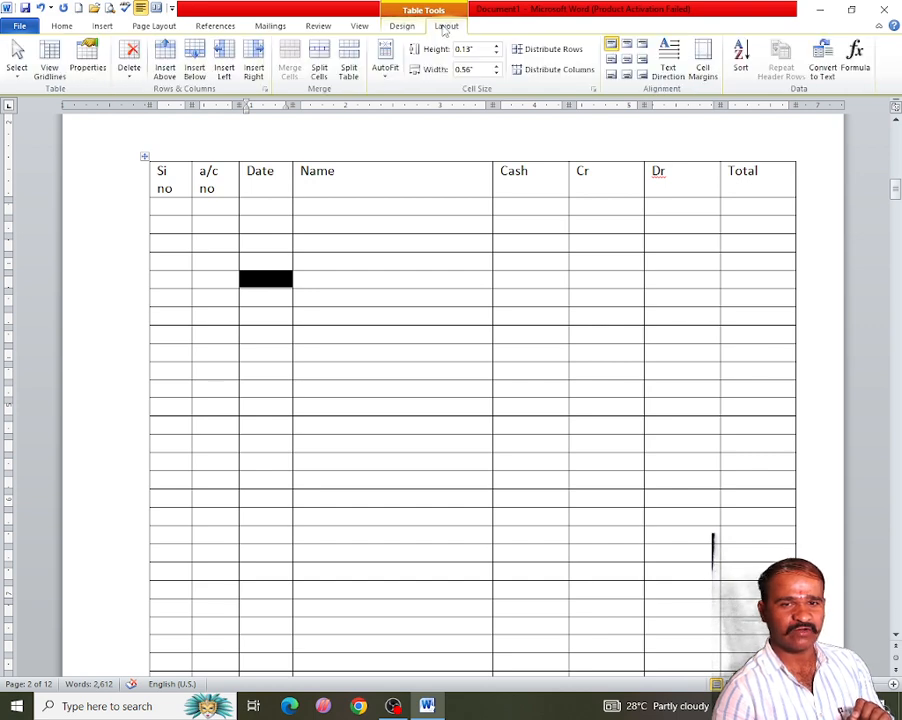
click(405, 28)
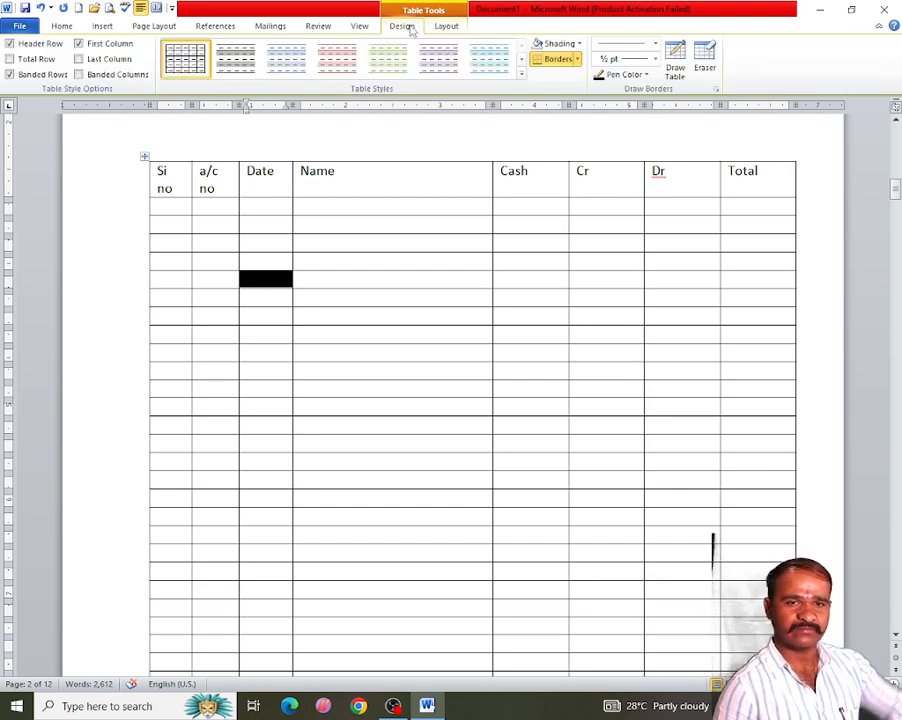
click(438, 26)
click(406, 28)
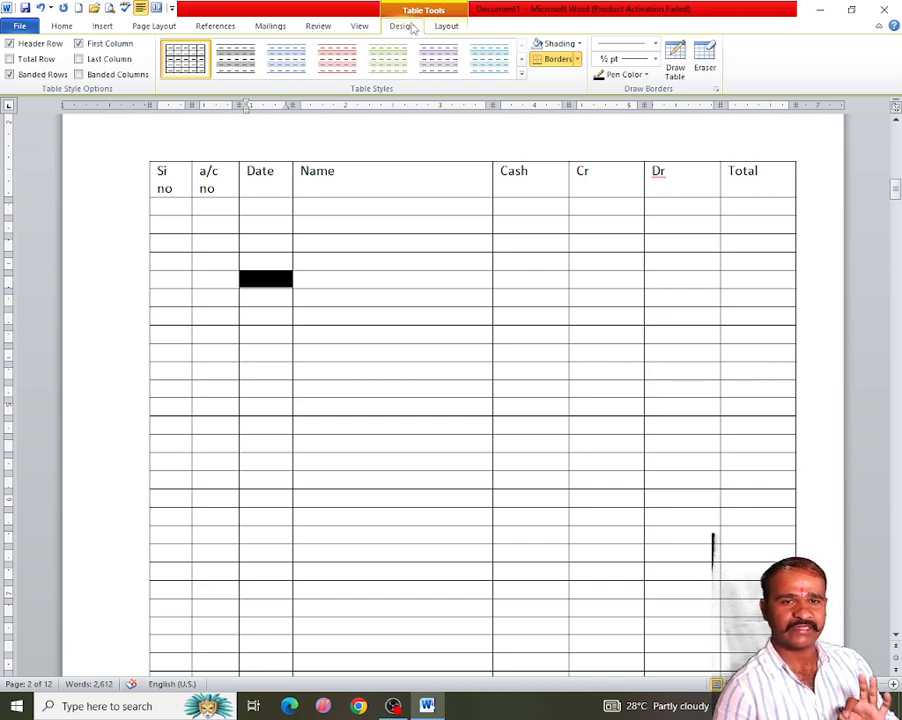
click(442, 28)
click(408, 28)
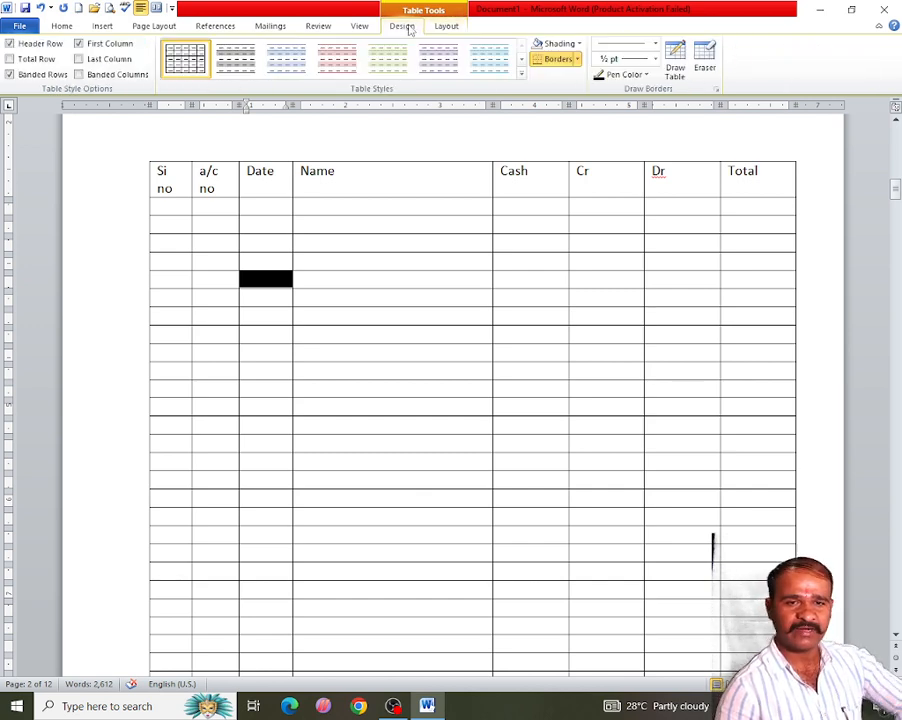
click(435, 176)
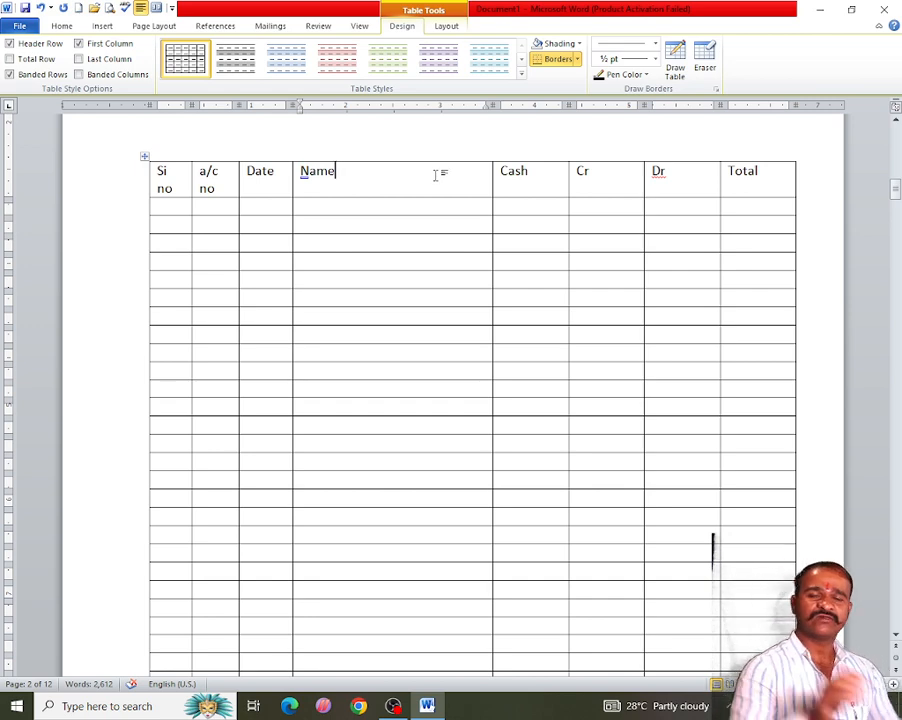